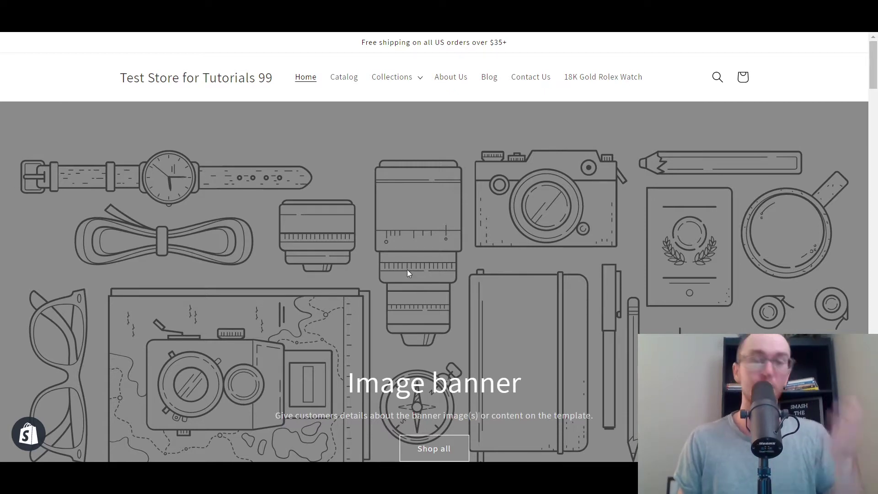
Look over the storefront home page, from the image banner through the featured products and collection sections.
drag(875, 74, 866, 141)
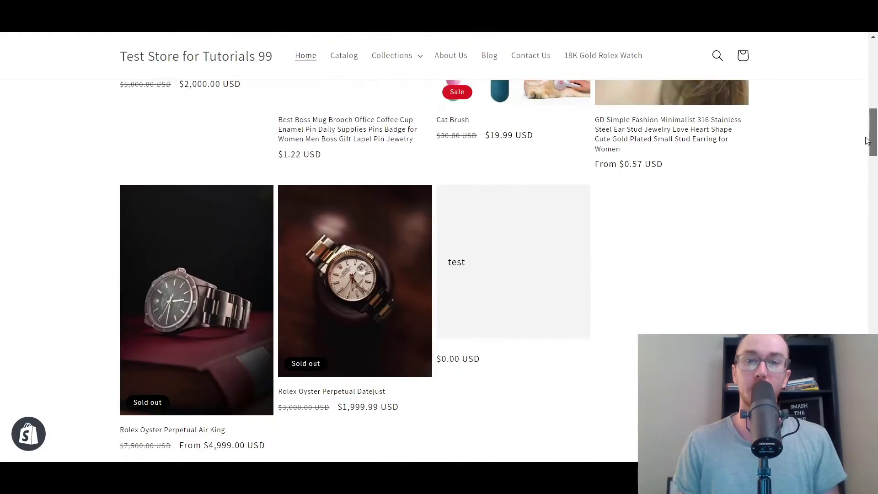
scroll(867, 140, up, 5)
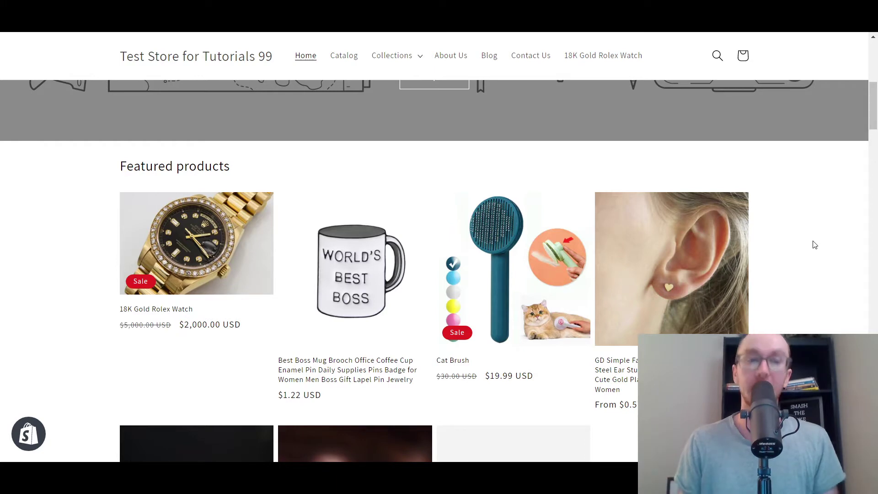
scroll(814, 245, up, 1)
scroll(815, 245, down, 10)
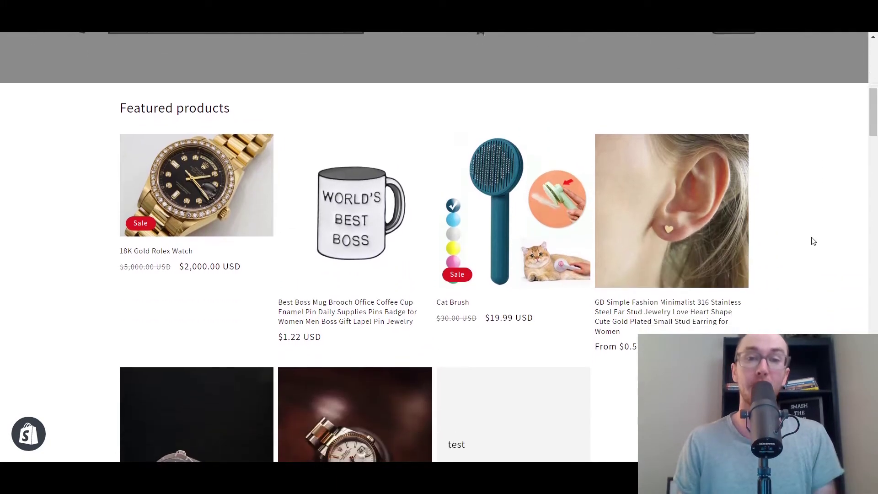
scroll(810, 236, down, 10)
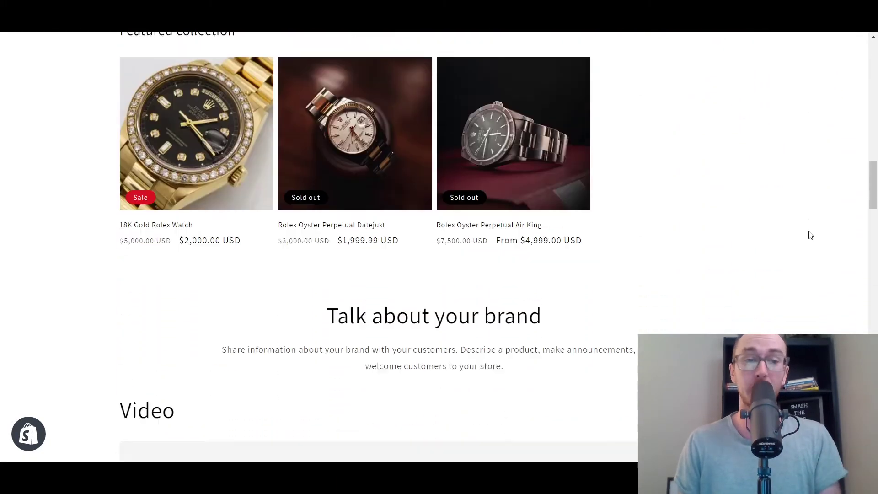
scroll(848, 256, up, 20)
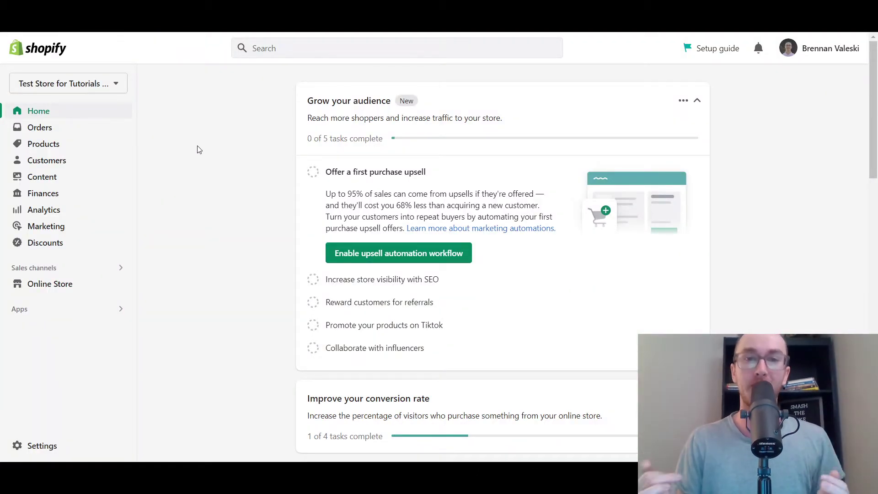
Open the online store's themes and browse the popular free themes on offer.
click(74, 284)
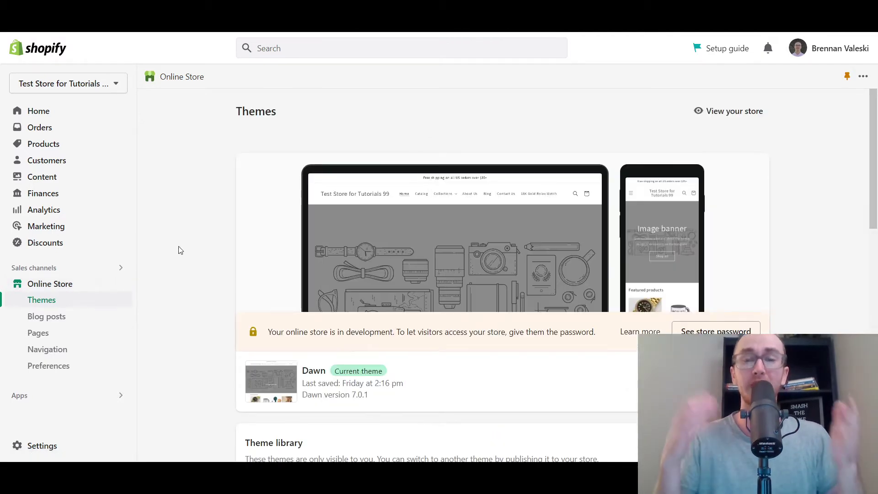
scroll(179, 250, down, 10)
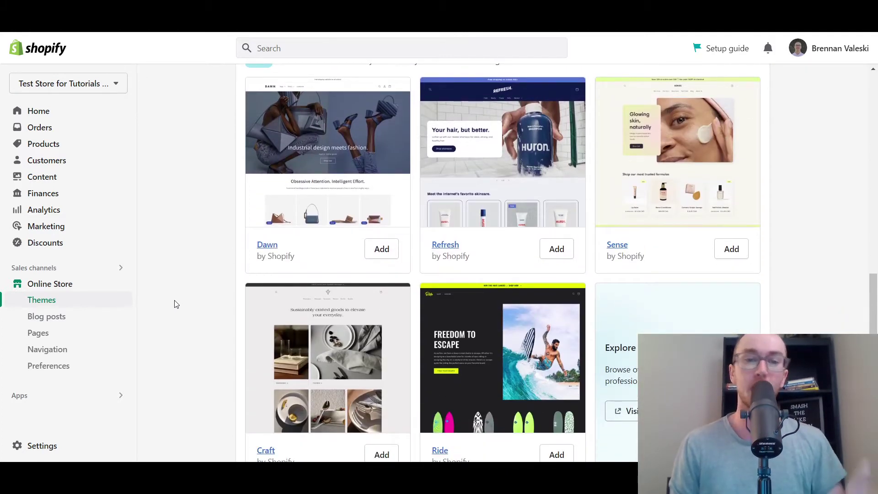
scroll(176, 304, down, 2)
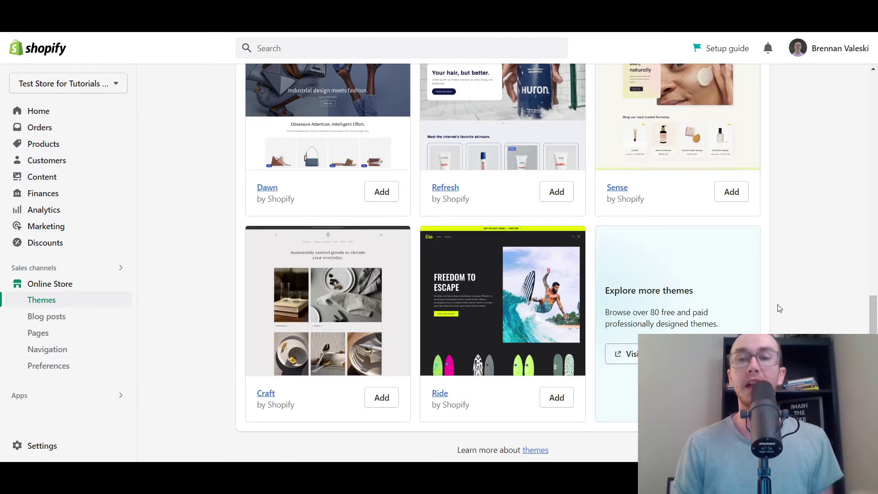
scroll(780, 308, up, 1)
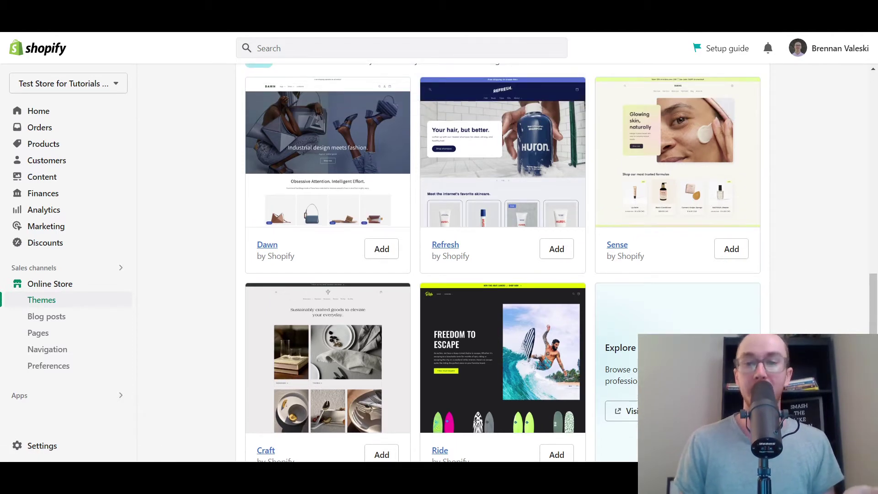
scroll(439, 361, down, 1)
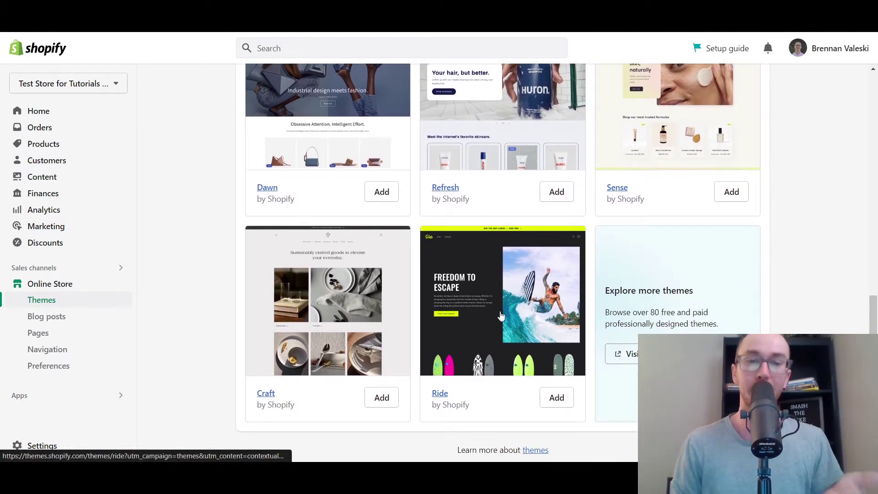
scroll(498, 296, up, 1)
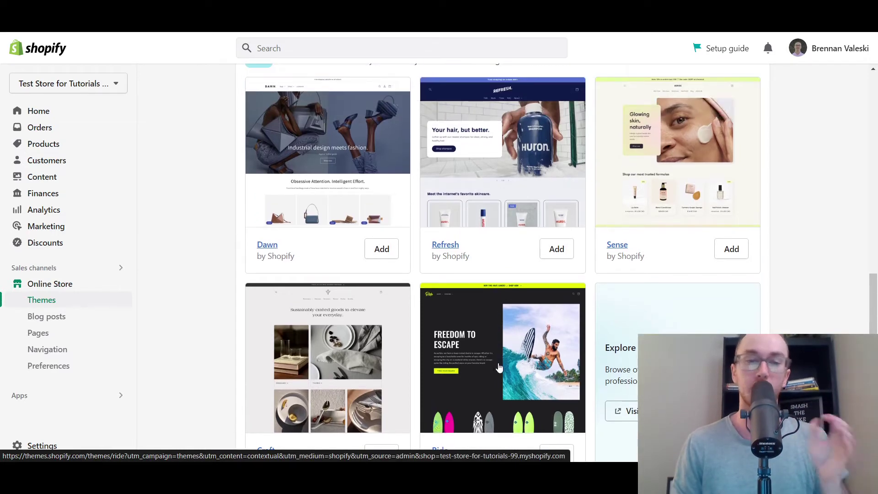
scroll(499, 368, up, 2)
scroll(499, 366, down, 2)
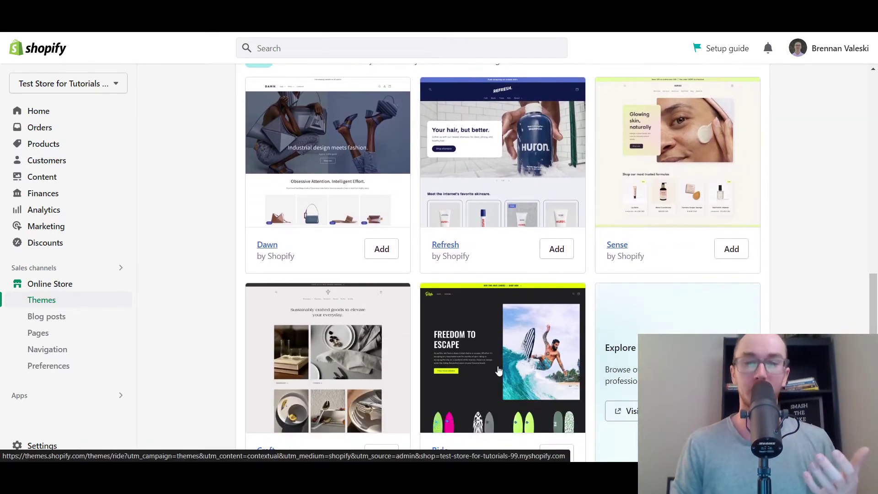
scroll(612, 301, up, 1)
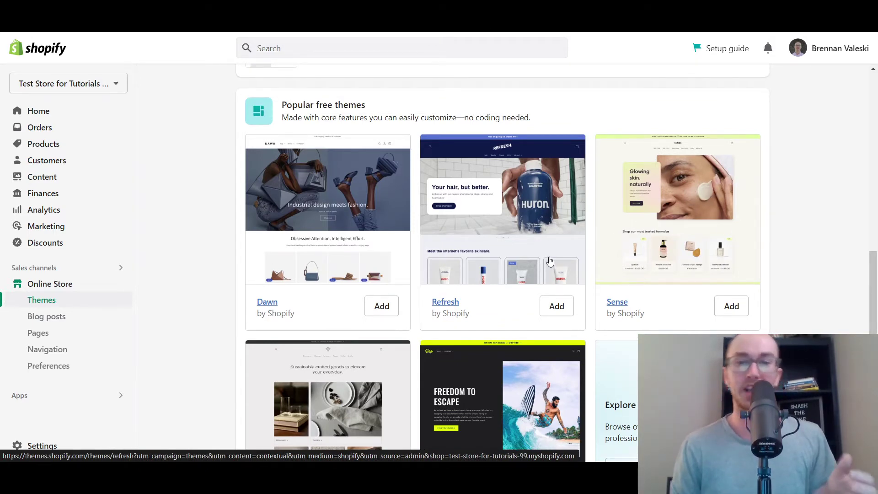
scroll(520, 272, down, 1)
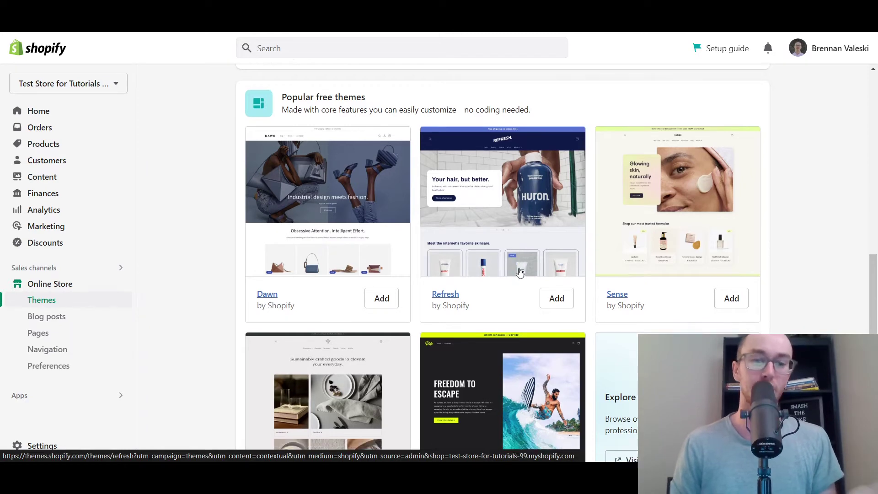
scroll(520, 272, down, 2)
Open the current Dawn theme for customization.
scroll(270, 389, up, 8)
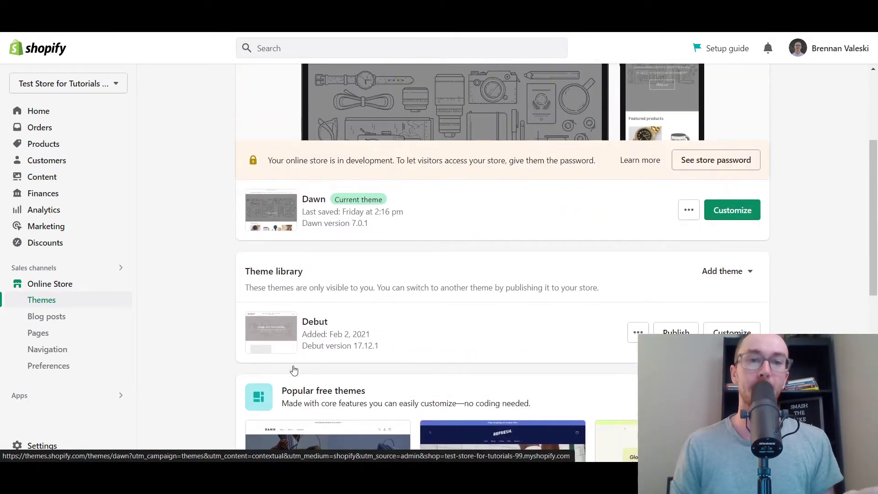
scroll(652, 268, up, 1)
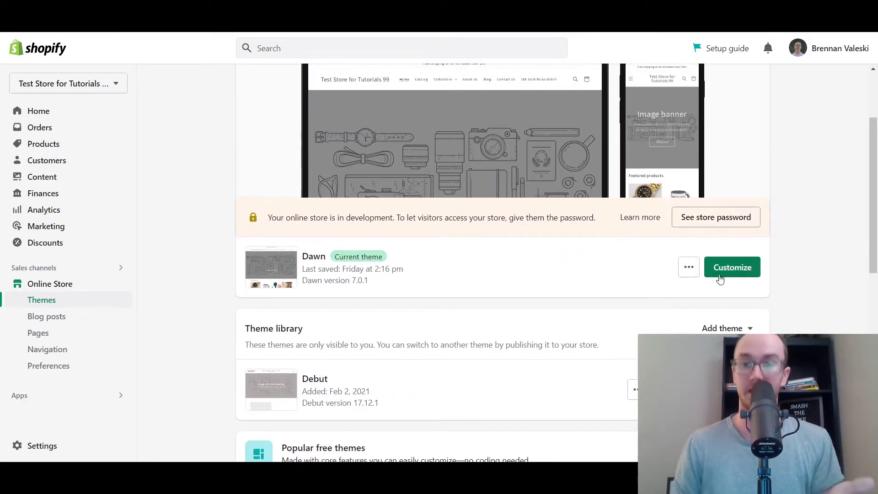
scroll(812, 332, down, 1)
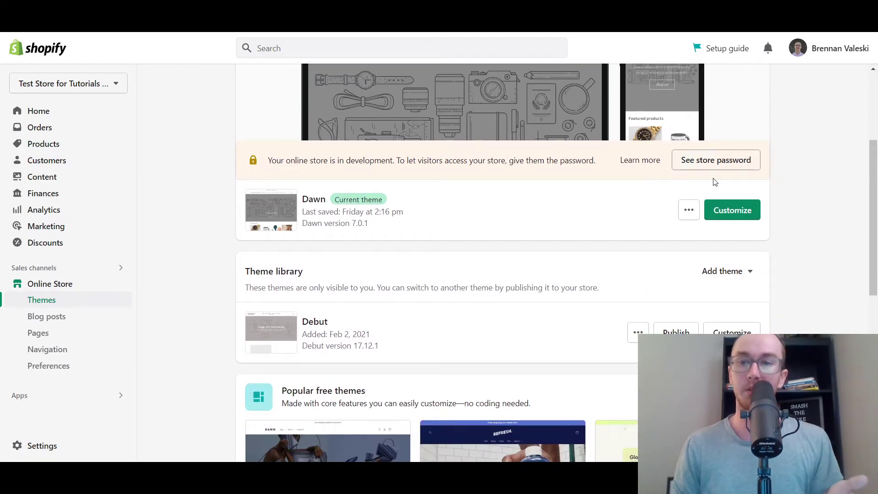
click(745, 220)
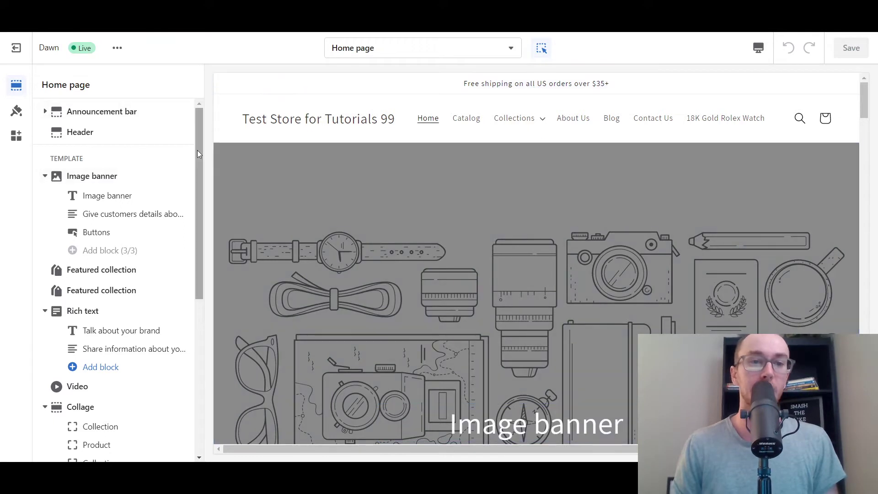
Open the color section of the theme settings and bring up the secondary background colors.
click(17, 116)
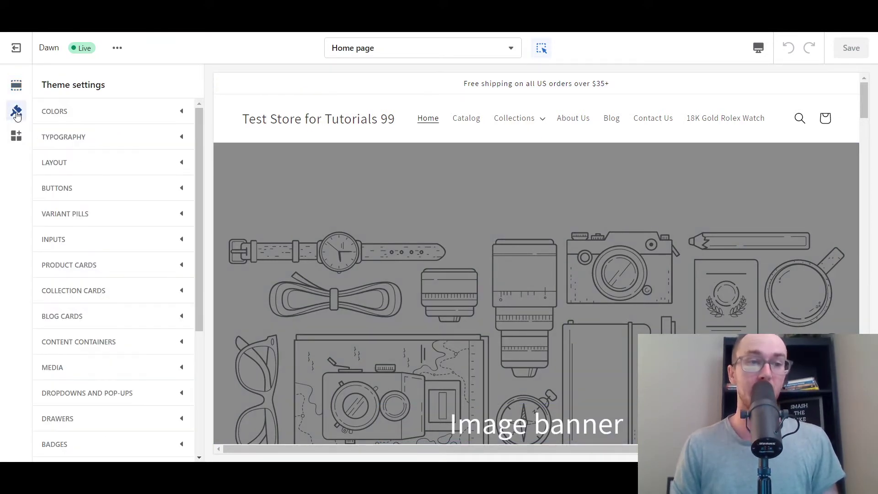
click(183, 113)
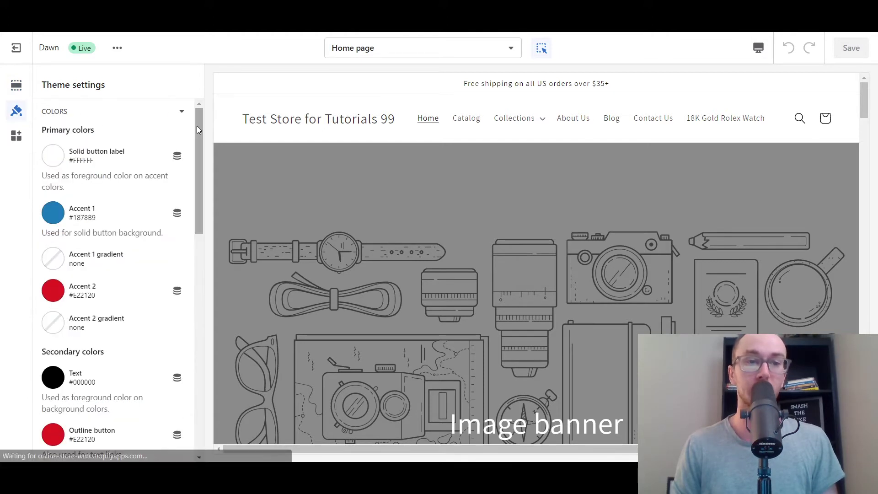
drag(197, 125, 207, 227)
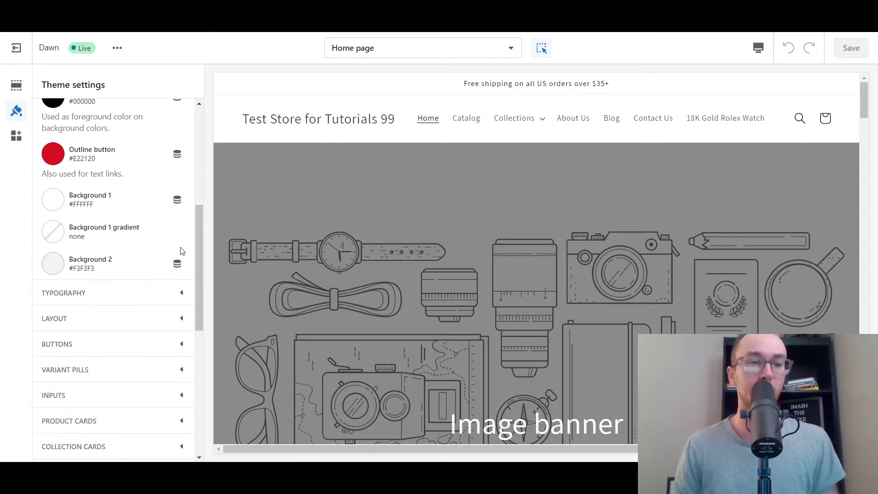
drag(199, 248, 204, 249)
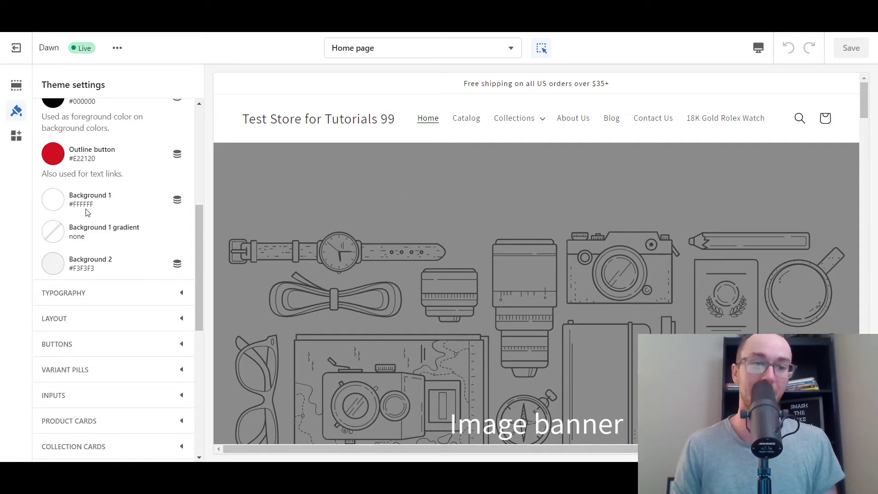
Try orange #FF7036 and black #000000 as the Background 1 color, checking each in the home page preview.
click(50, 207)
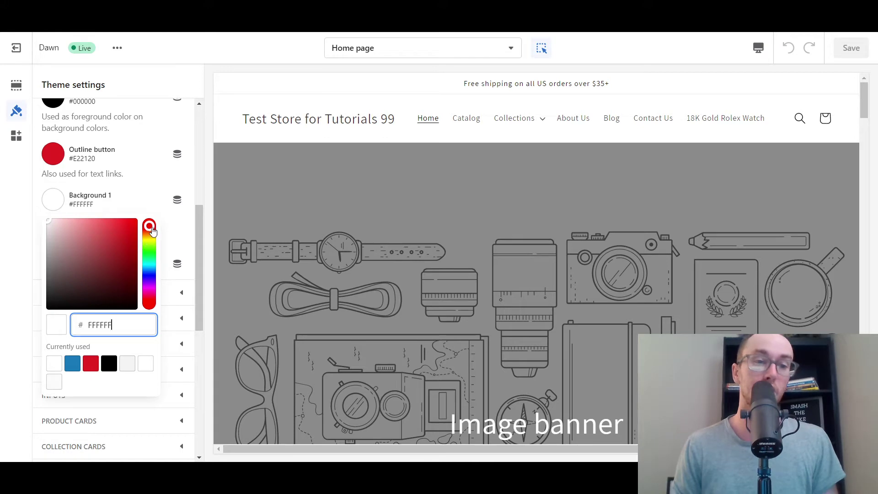
drag(152, 230, 119, 216)
scroll(543, 168, down, 10)
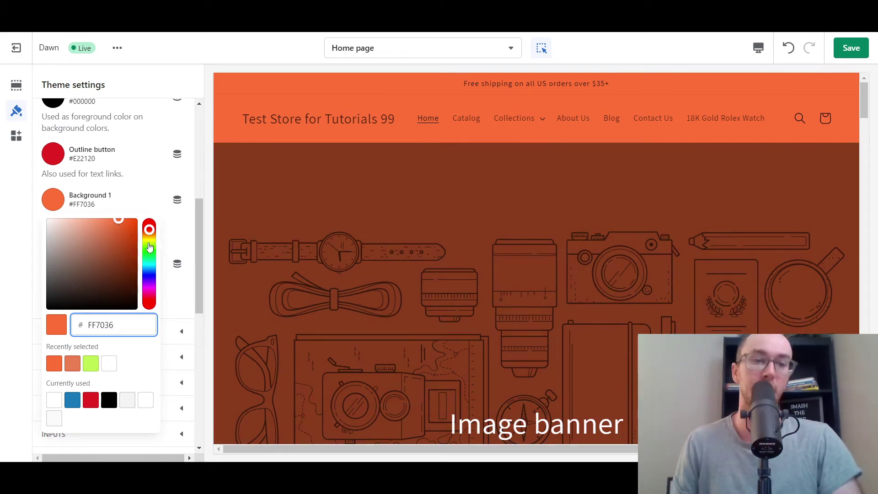
scroll(302, 231, down, 5)
scroll(302, 235, down, 15)
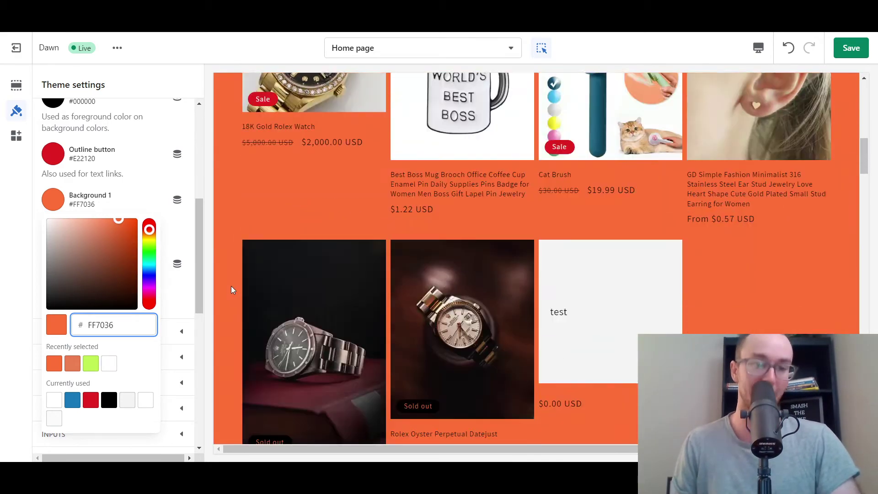
scroll(229, 280, down, 20)
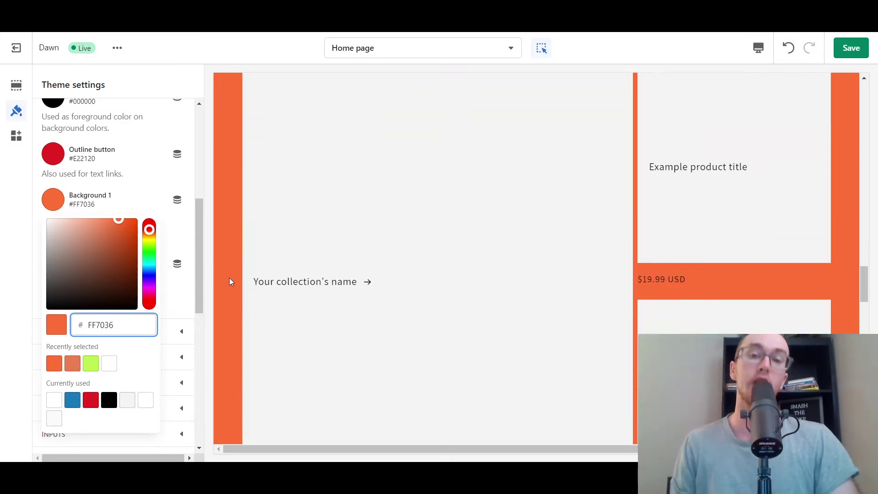
scroll(229, 280, up, 20)
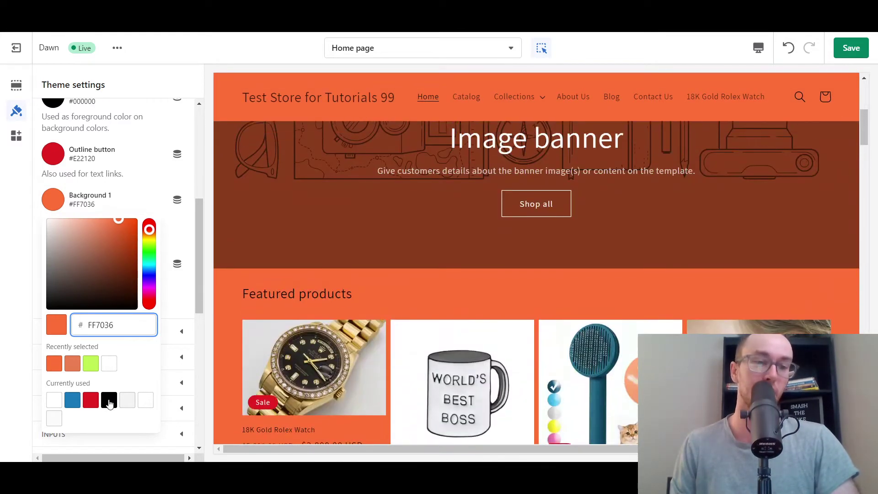
click(109, 401)
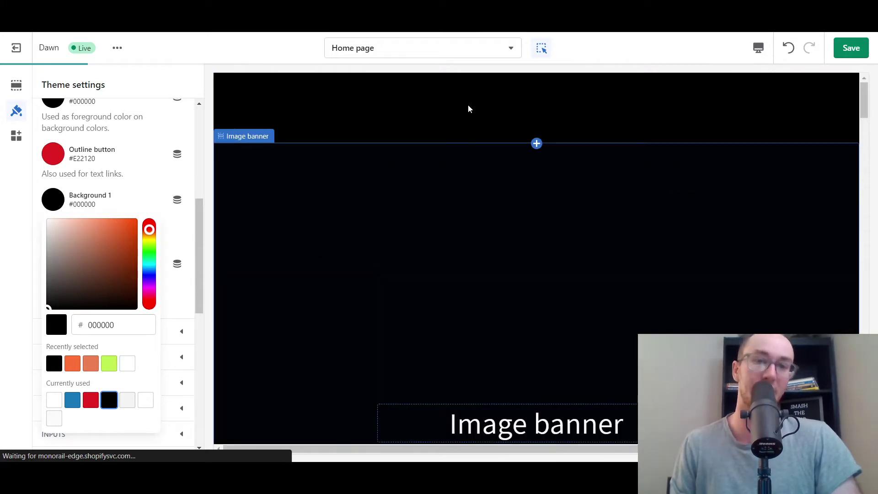
scroll(294, 273, down, 6)
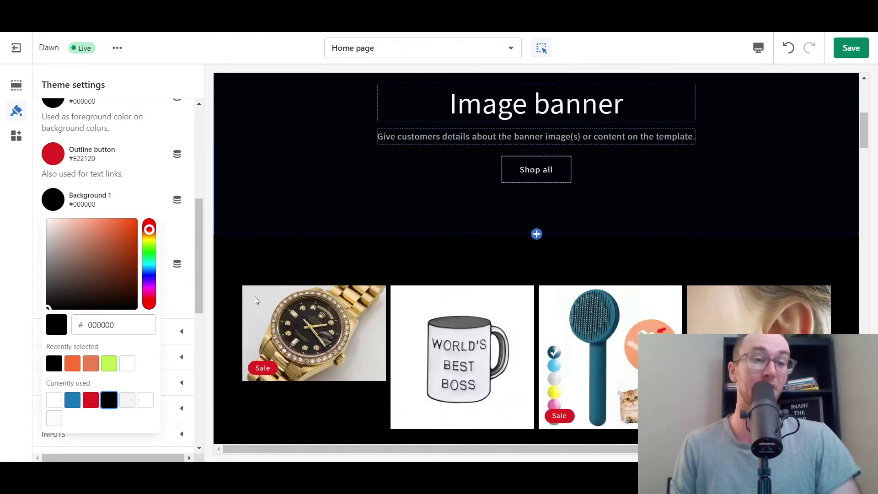
Set the Background 1 color to the recently selected lime green #BDEE53 and close the color picker.
click(110, 364)
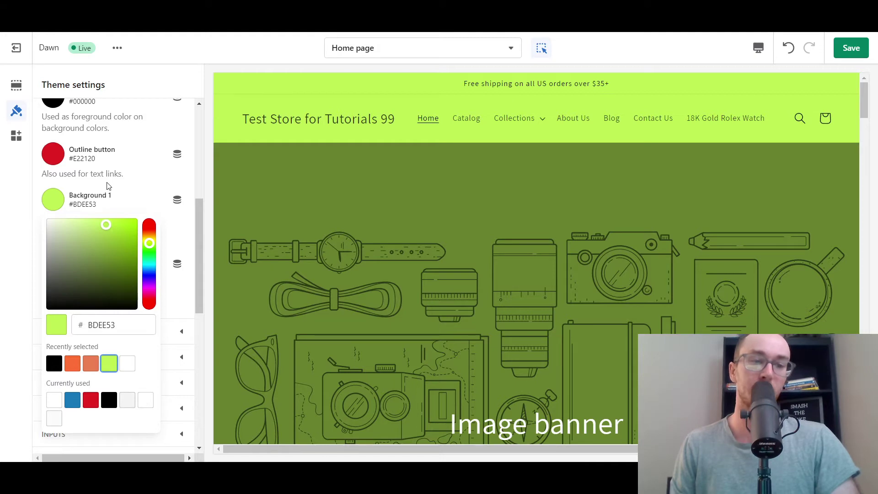
click(107, 201)
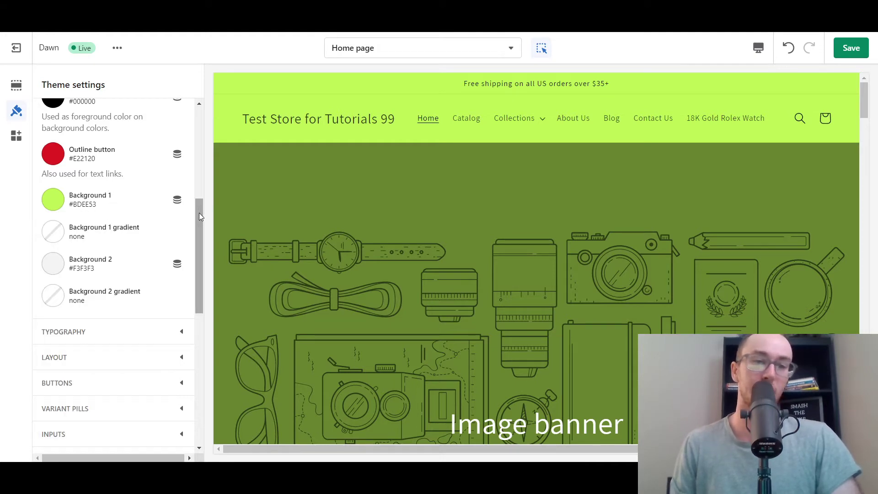
drag(200, 212, 197, 210)
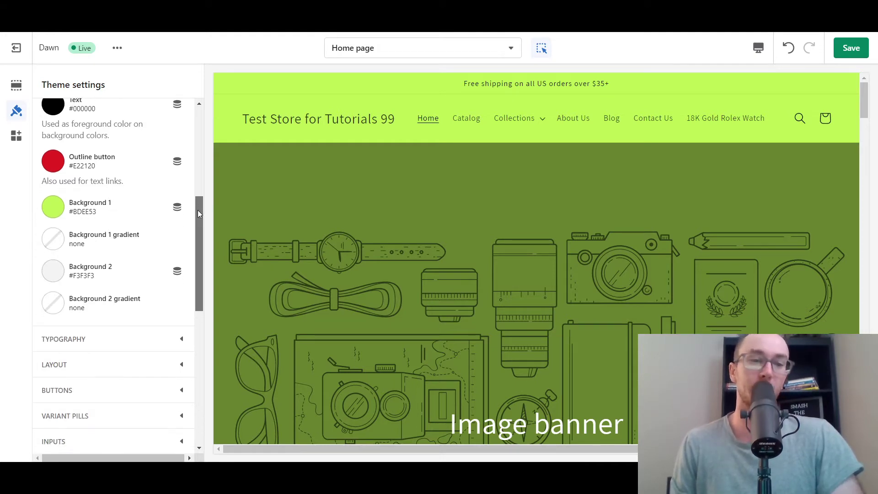
click(53, 206)
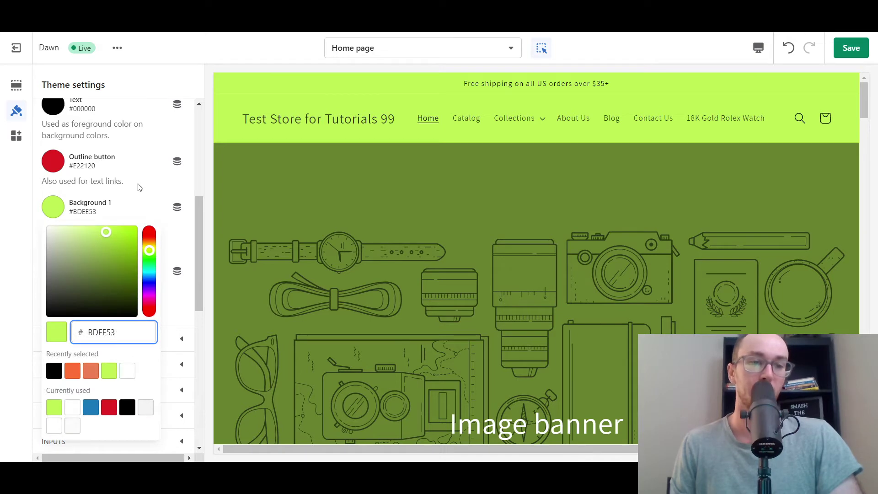
click(141, 195)
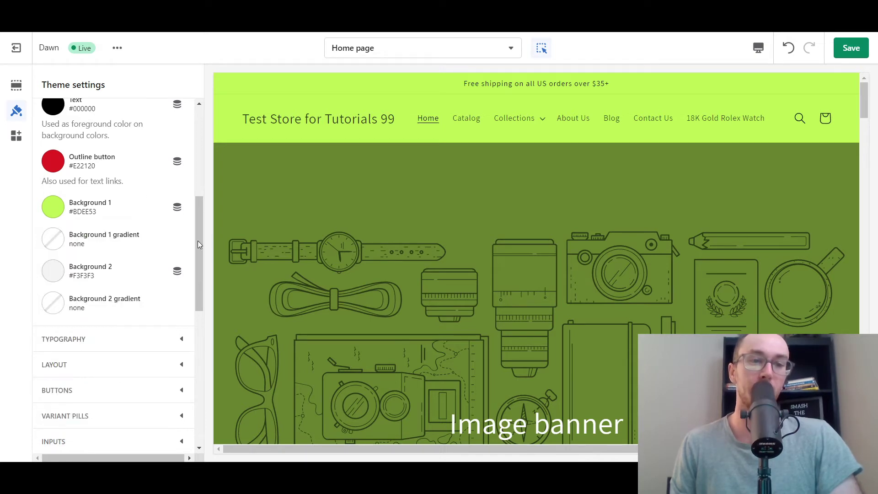
drag(198, 247, 200, 242)
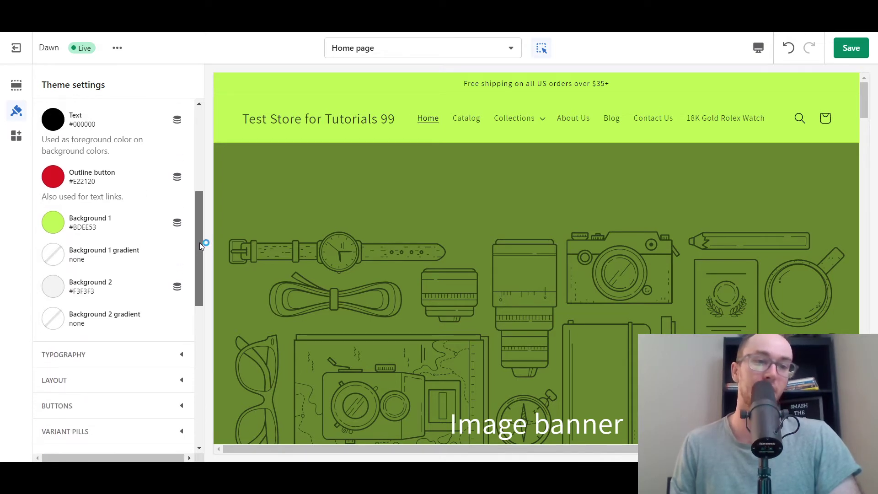
Examine how the lime green Background 1 color looks across the home page preview, from the image banner down to the multimedia collage.
scroll(523, 227, down, 5)
scroll(523, 227, down, 8)
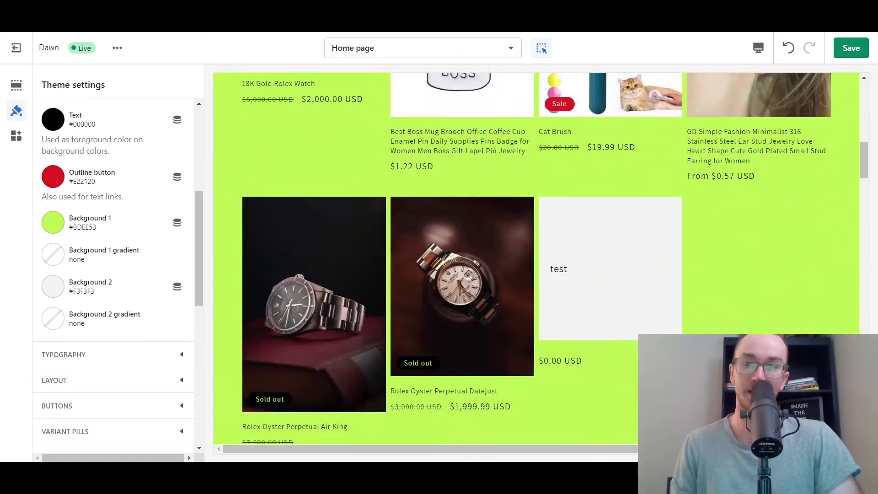
scroll(600, 312, up, 15)
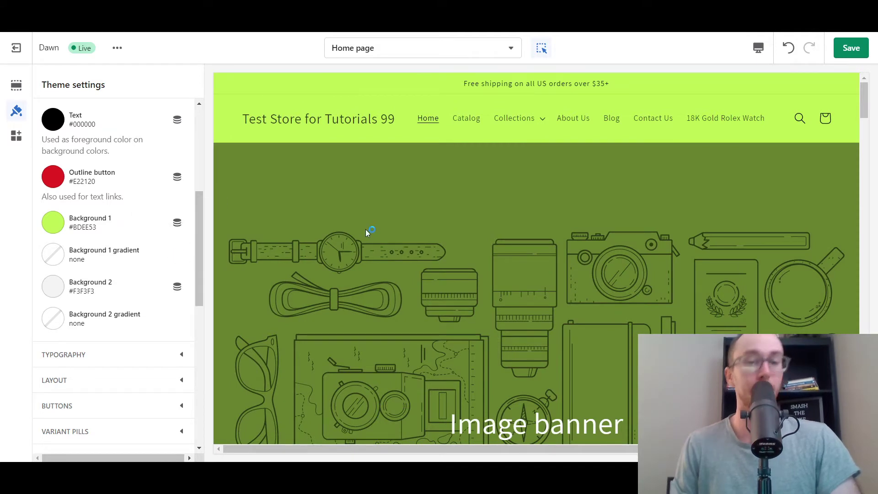
scroll(366, 229, down, 6)
scroll(365, 227, down, 15)
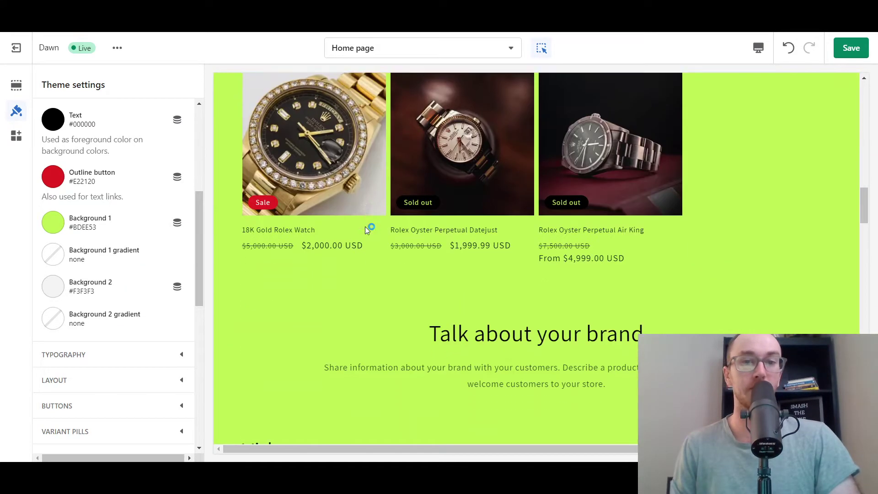
scroll(365, 227, down, 2)
scroll(266, 267, down, 6)
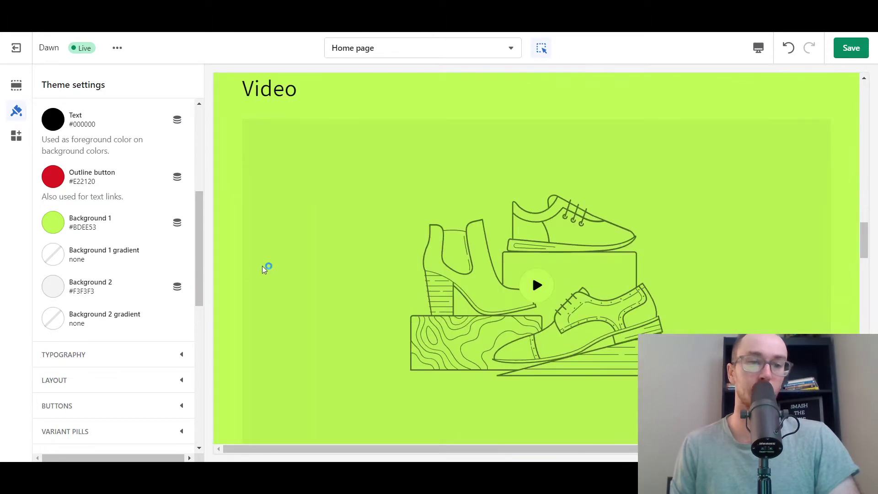
scroll(264, 269, down, 1)
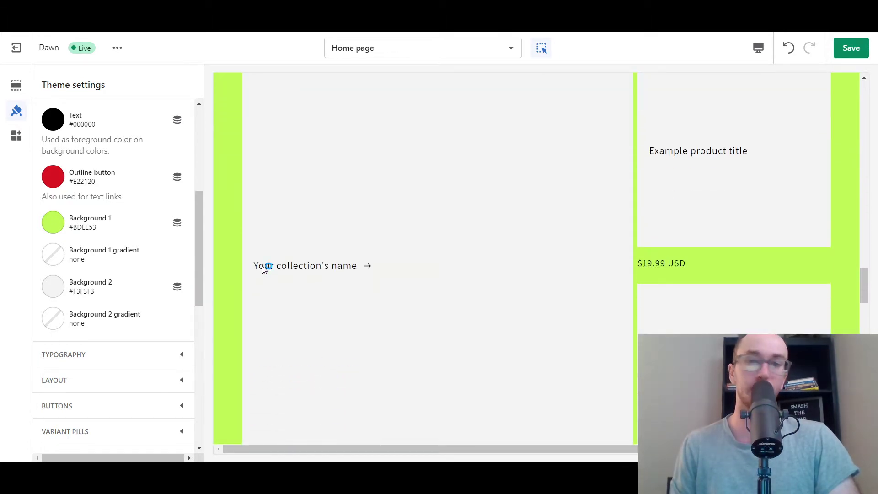
scroll(524, 139, up, 1)
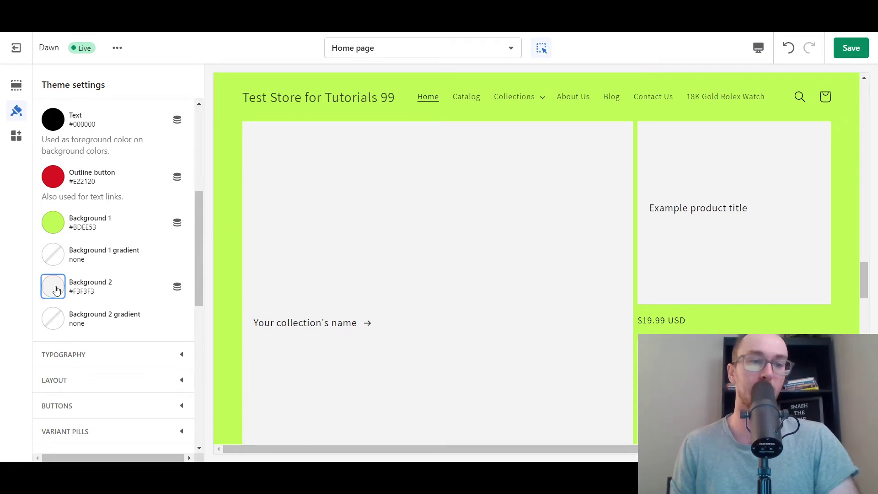
Try the currently used blue #1878B9 as the Background 2 color and check it on the multimedia collage in the preview.
click(53, 287)
click(91, 241)
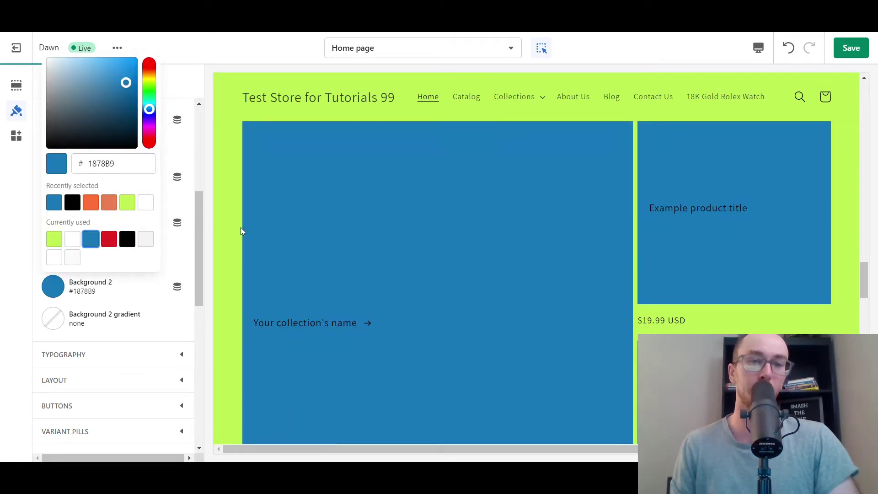
click(40, 270)
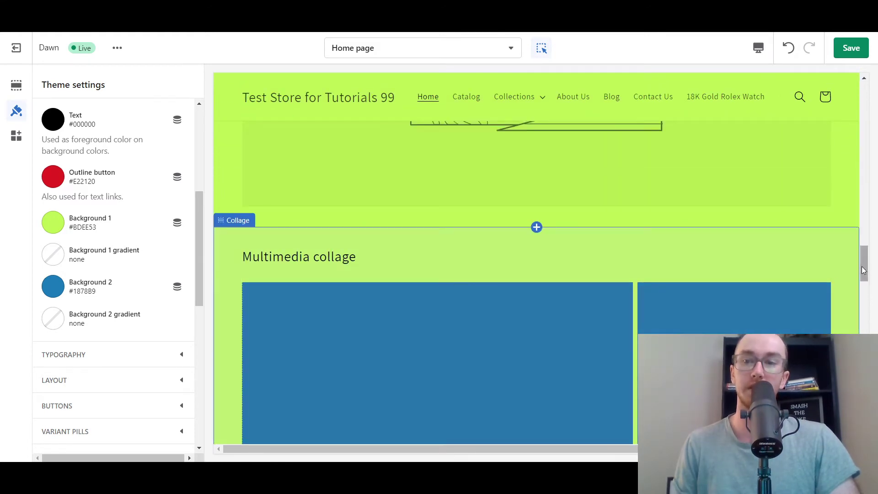
mouse_move(863, 270)
mouse_down()
mouse_move(864, 379)
mouse_move(875, 250)
mouse_move(875, 275)
mouse_up()
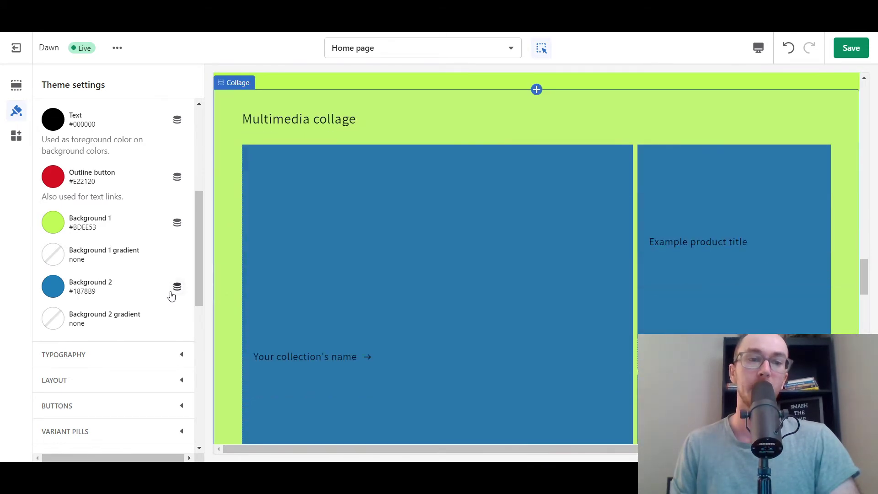
Try white #FFFFFF, lime green #BDEE53 and pale green #F2FBDD as the Background 2 color, and close the color picker.
click(55, 288)
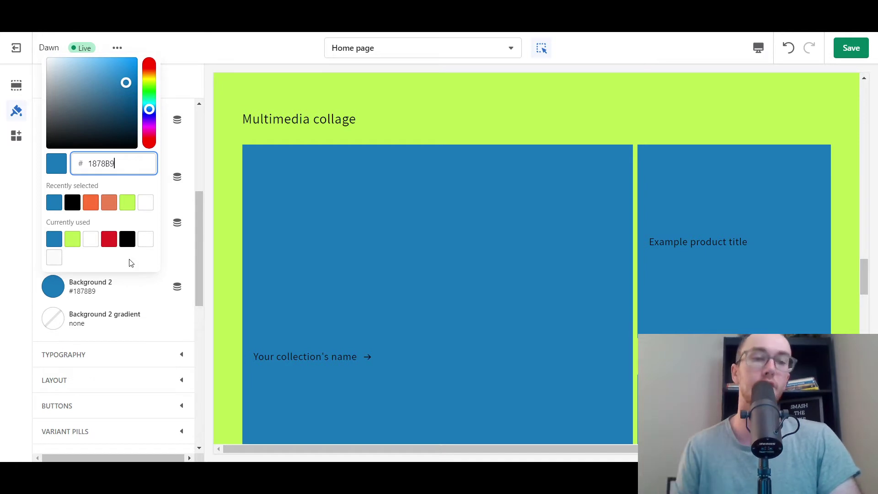
click(145, 206)
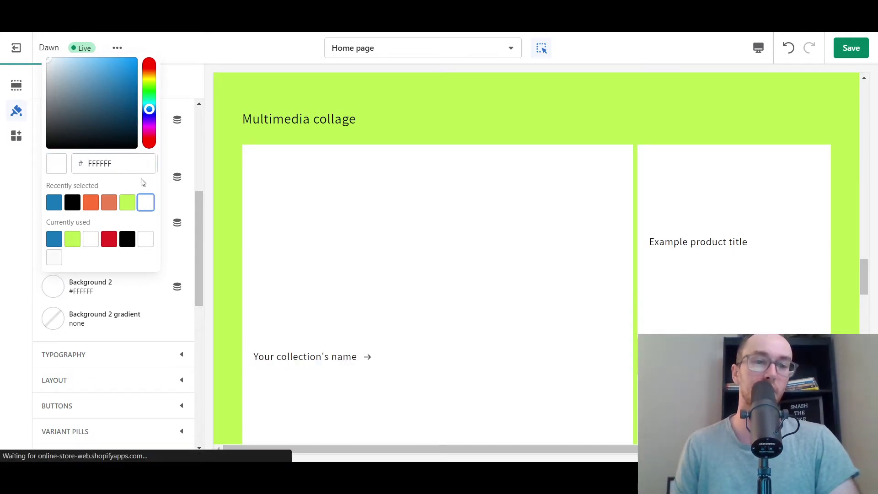
click(129, 203)
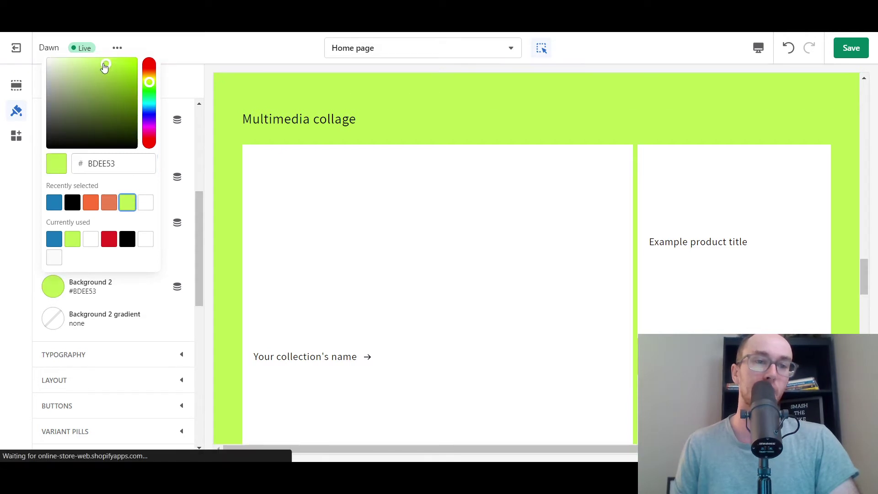
drag(92, 63, 62, 65)
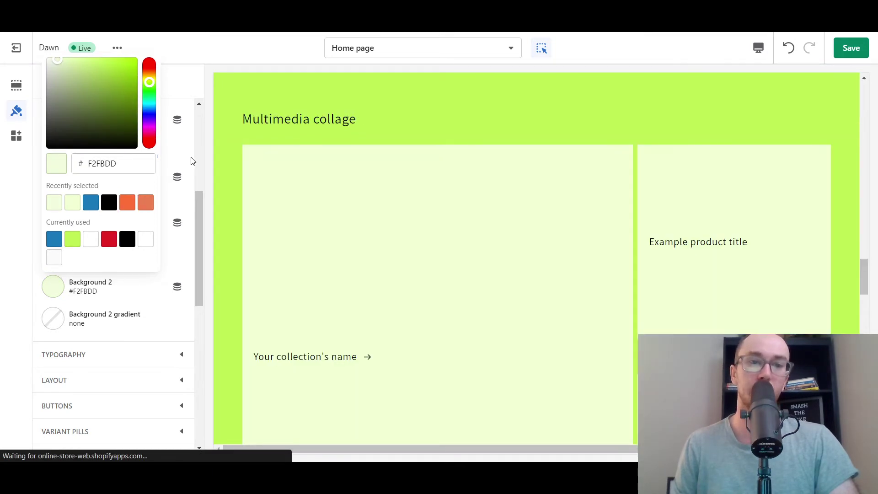
click(192, 161)
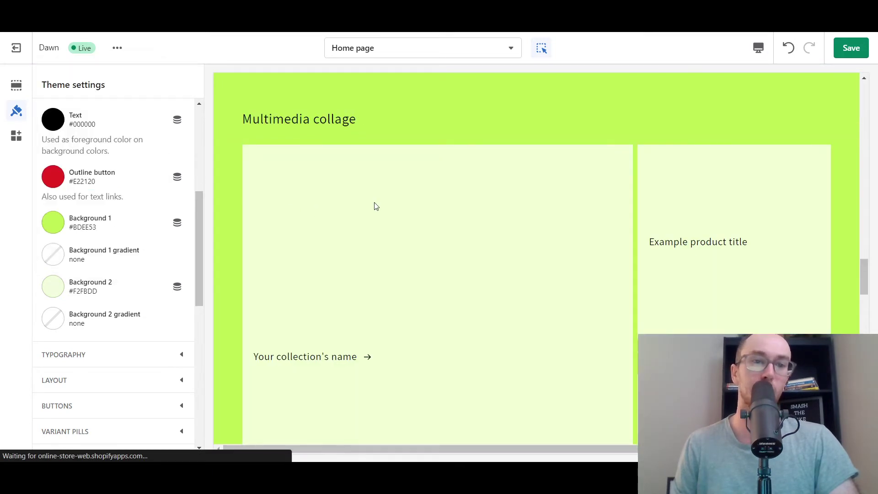
Check the multimedia collage in the preview, and lighten the Background 2 color to very pale green #F8FFE7.
scroll(813, 255, up, 4)
scroll(813, 254, up, 6)
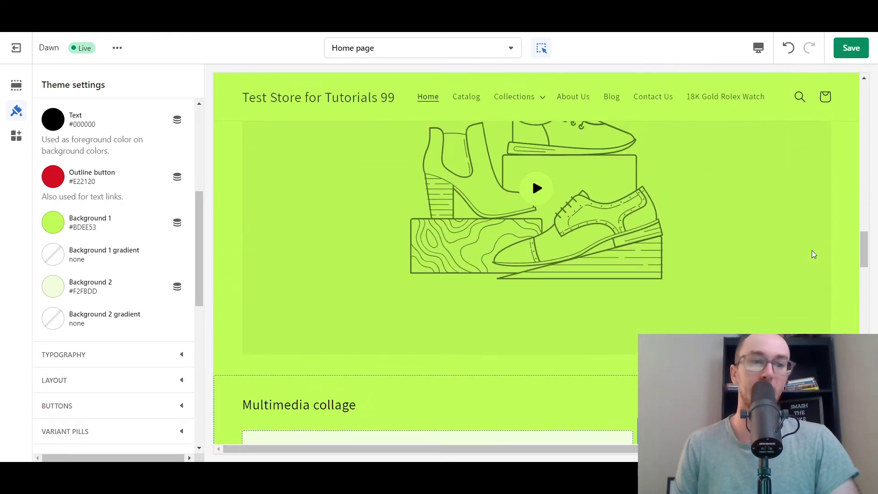
scroll(813, 254, down, 6)
scroll(359, 288, down, 5)
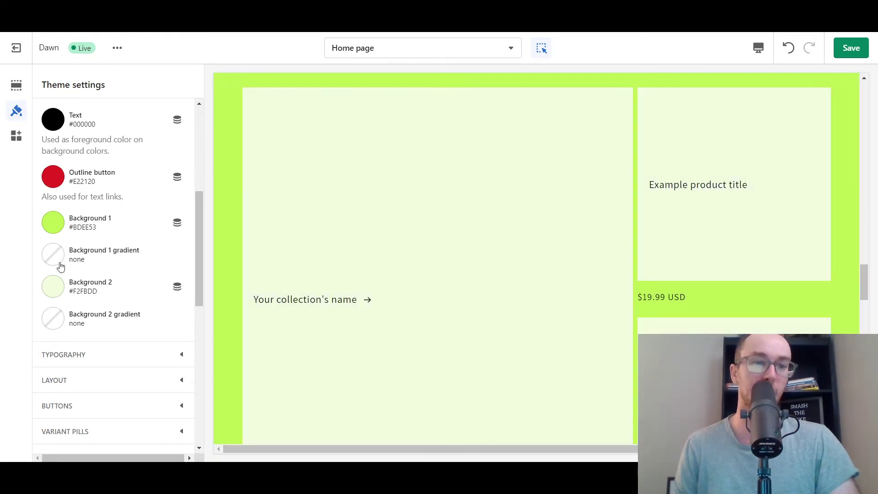
click(53, 286)
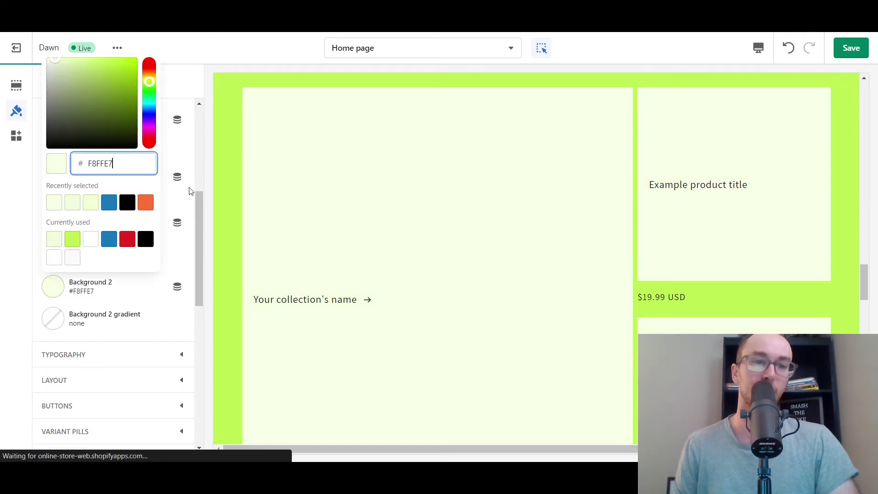
click(300, 269)
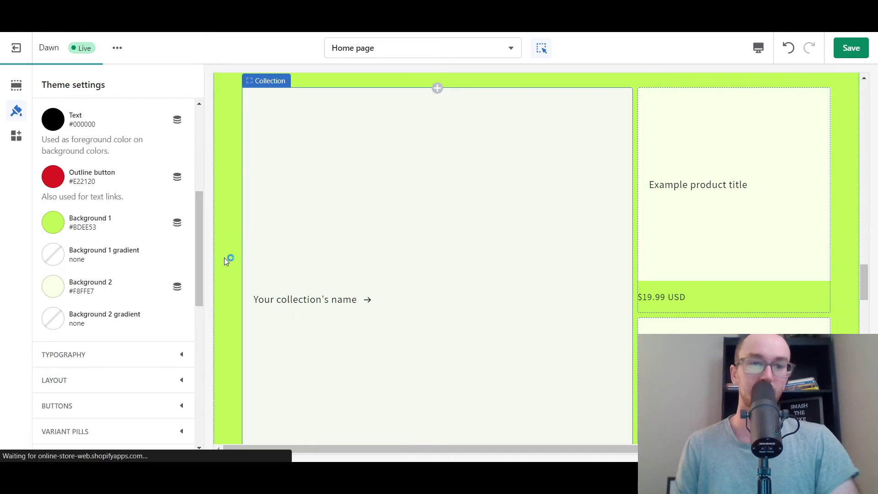
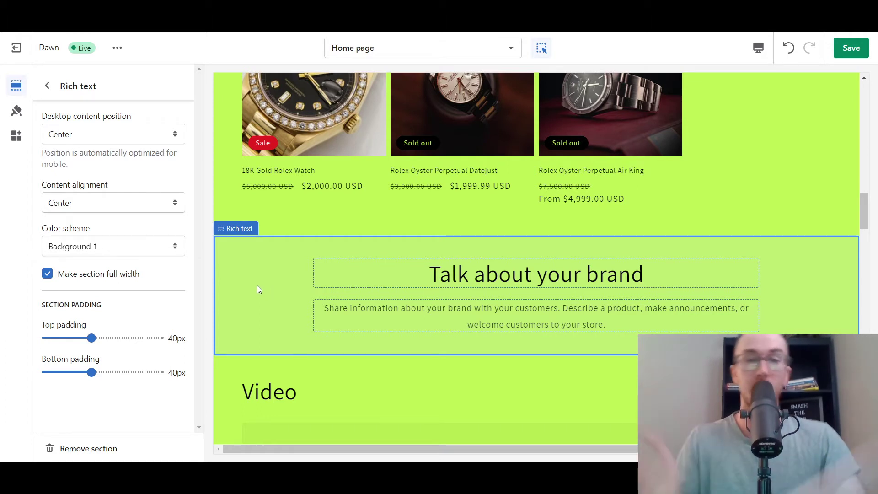
Apply the Background 2 color scheme to the Rich text section and check it against the neighboring sections.
click(147, 253)
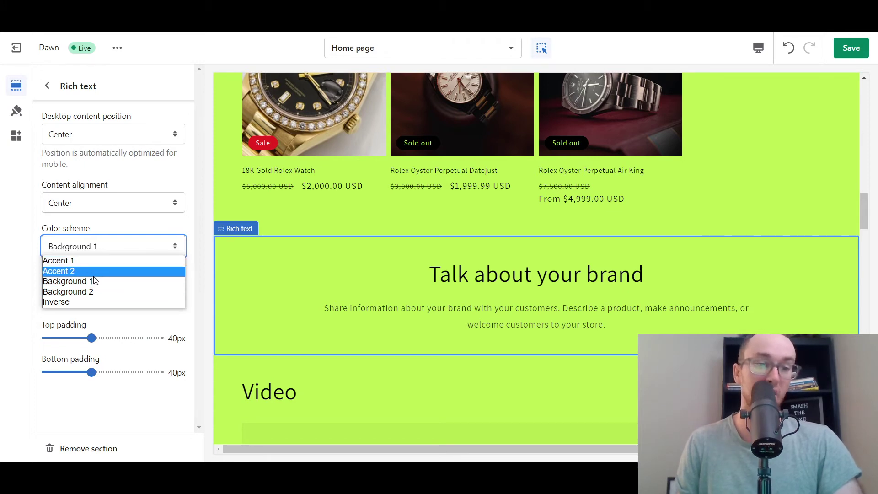
click(97, 293)
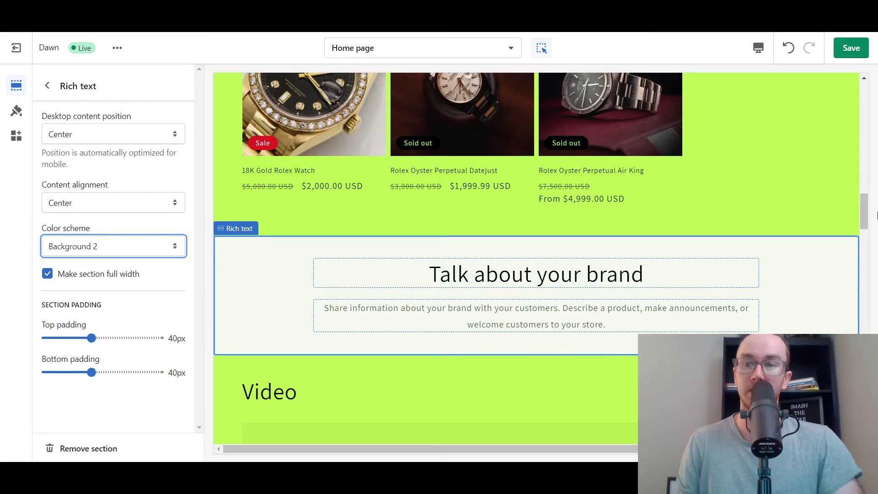
scroll(871, 211, up, 3)
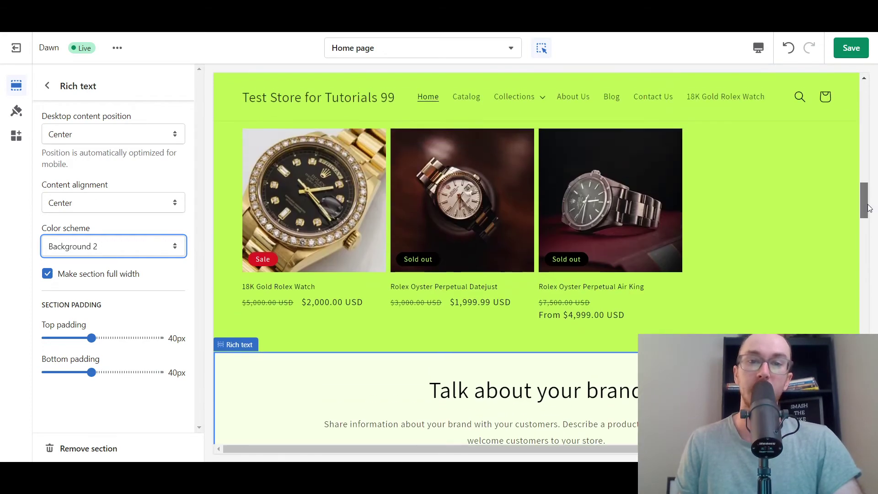
drag(868, 208, 868, 227)
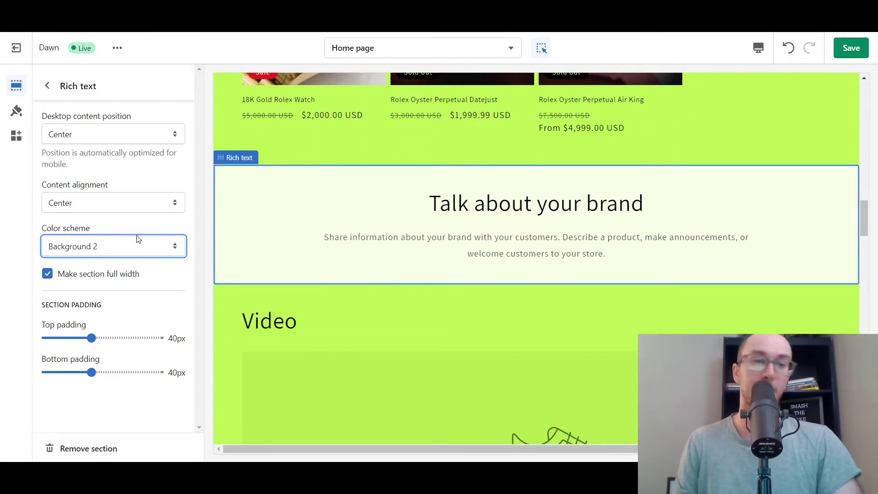
Try the Inverse color scheme on the Rich text section and compare it with the sections above and below.
click(64, 255)
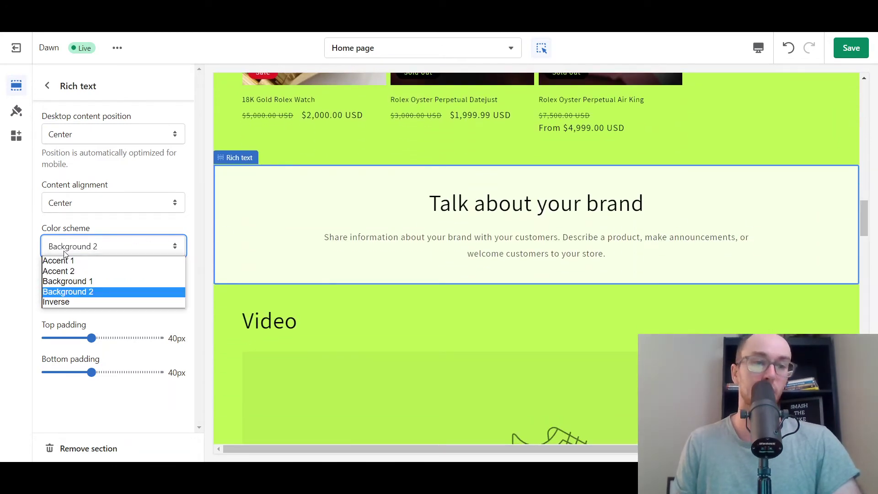
click(105, 303)
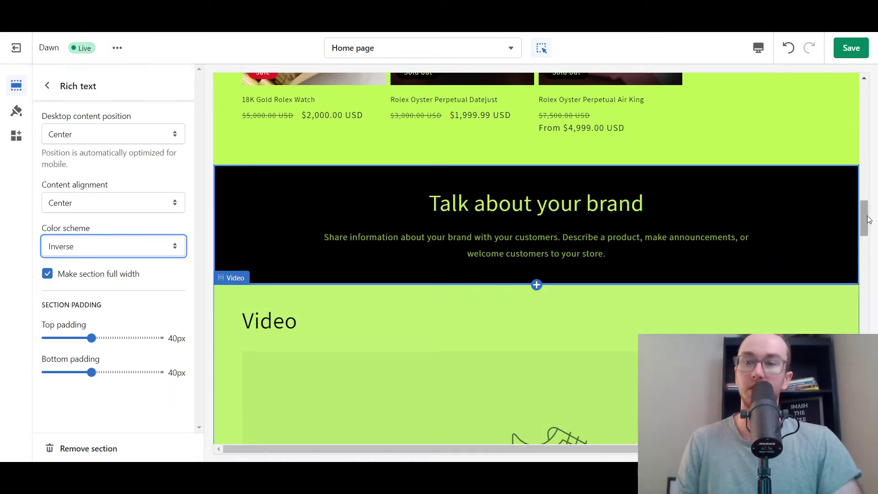
mouse_move(869, 219)
mouse_down()
mouse_move(863, 193)
mouse_move(864, 214)
mouse_move(864, 205)
mouse_up()
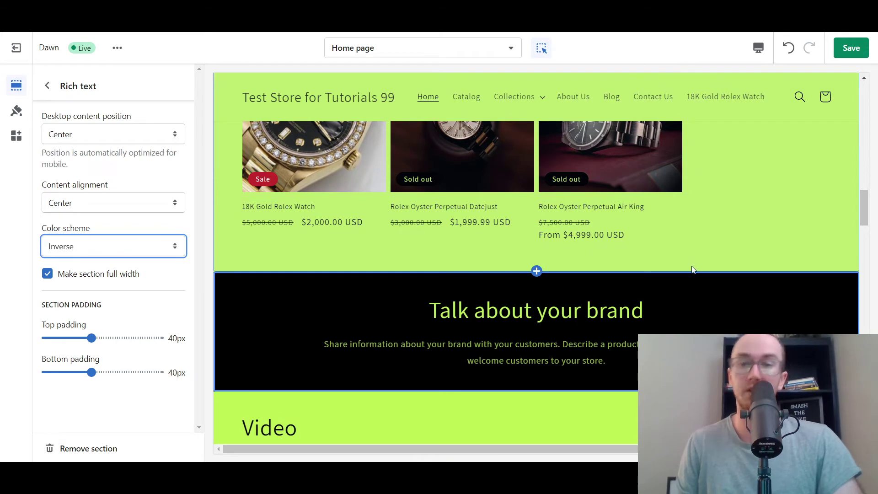
drag(864, 208, 875, 227)
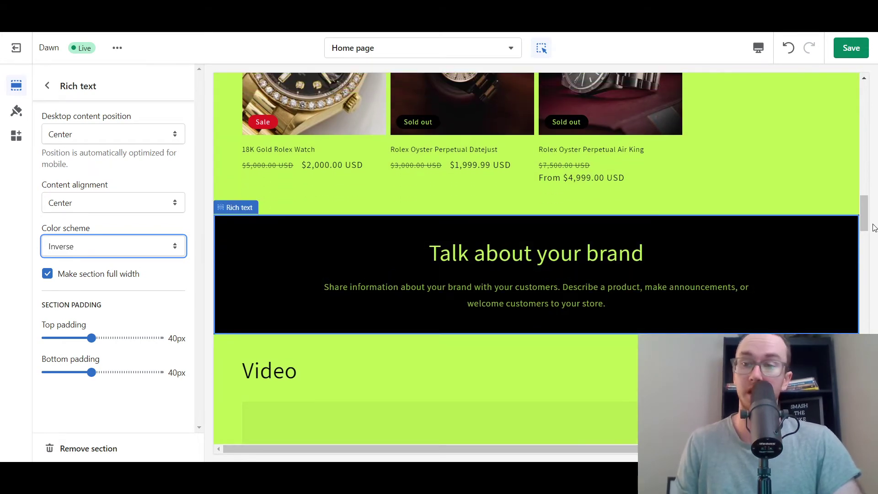
Try the Accent 1 and Accent 2 color schemes on the Rich text section, and return to Accent 1.
click(68, 247)
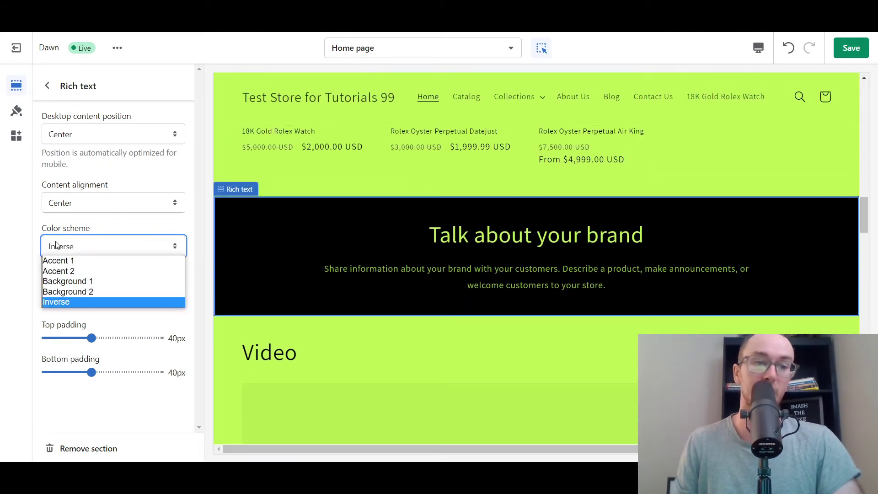
click(68, 262)
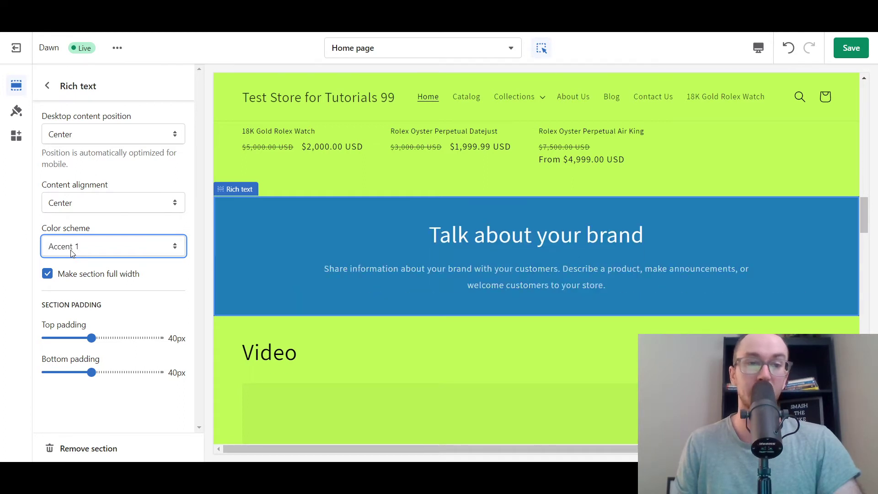
click(71, 253)
click(72, 272)
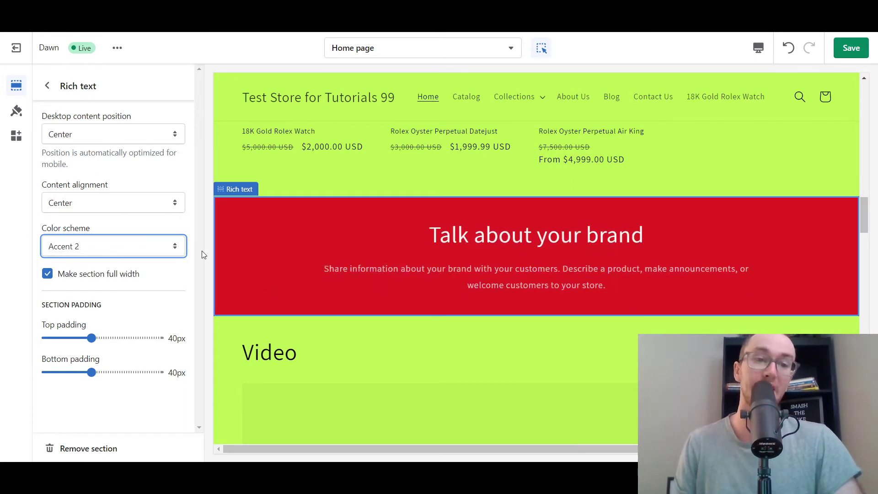
click(182, 247)
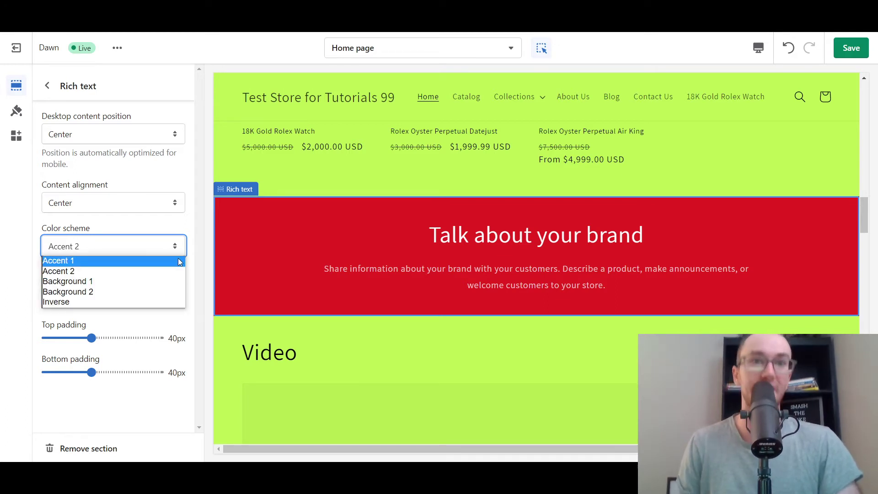
click(178, 260)
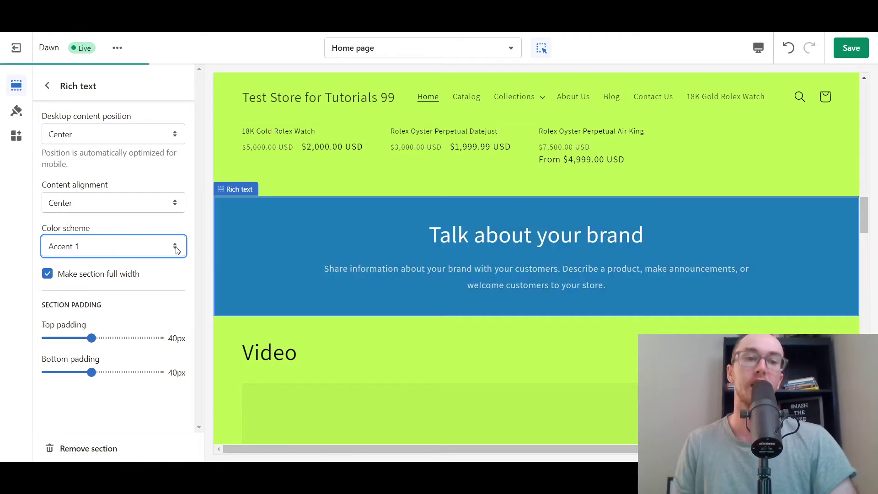
Try the Inverse color scheme on the Rich text section, and settle on Background 2.
click(147, 245)
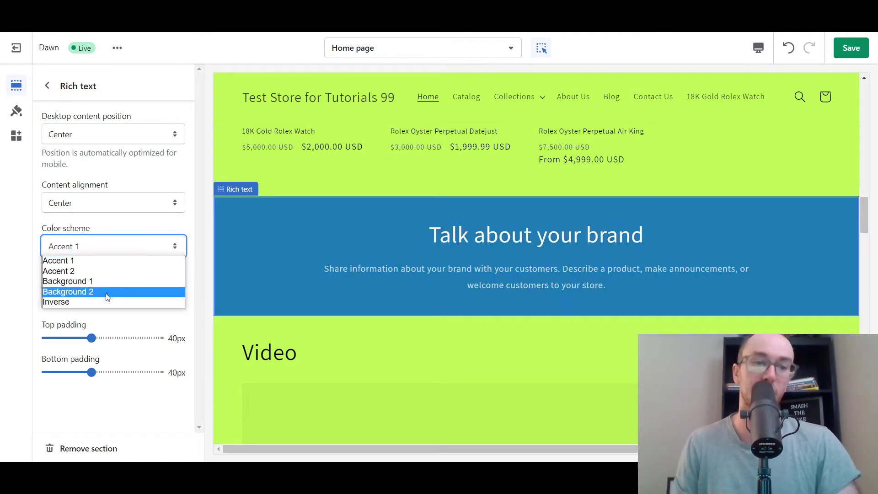
click(138, 301)
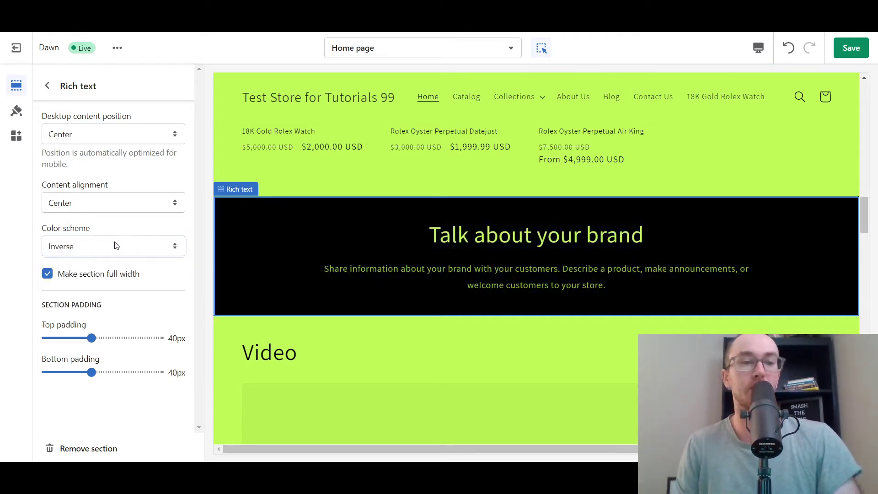
click(80, 247)
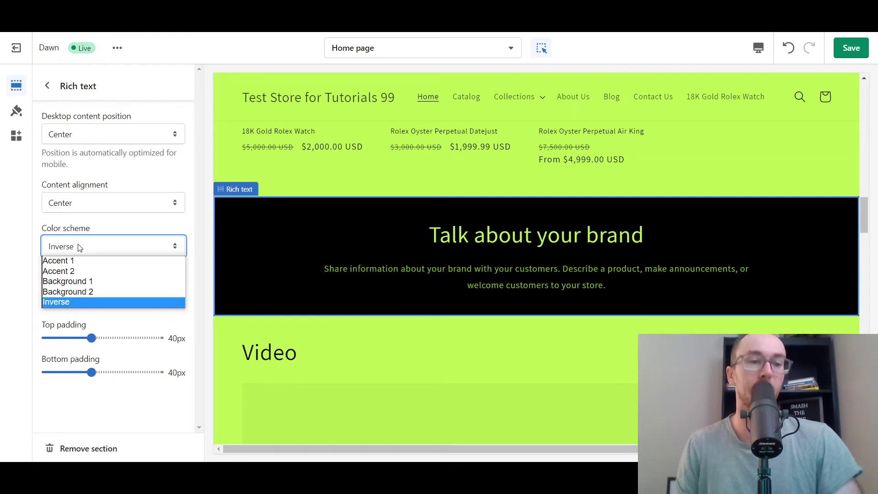
click(74, 291)
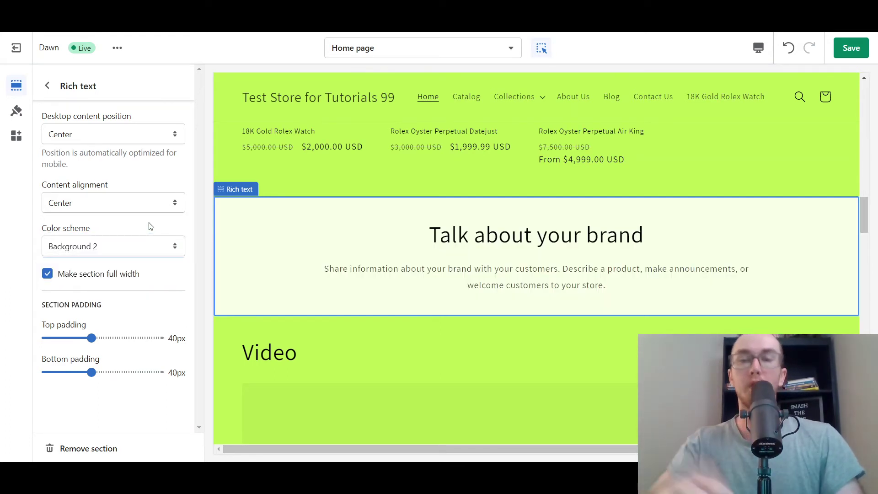
click(123, 259)
Review the theme's Background 1 and Background 2 color settings against the home page's banner and featured products.
click(18, 113)
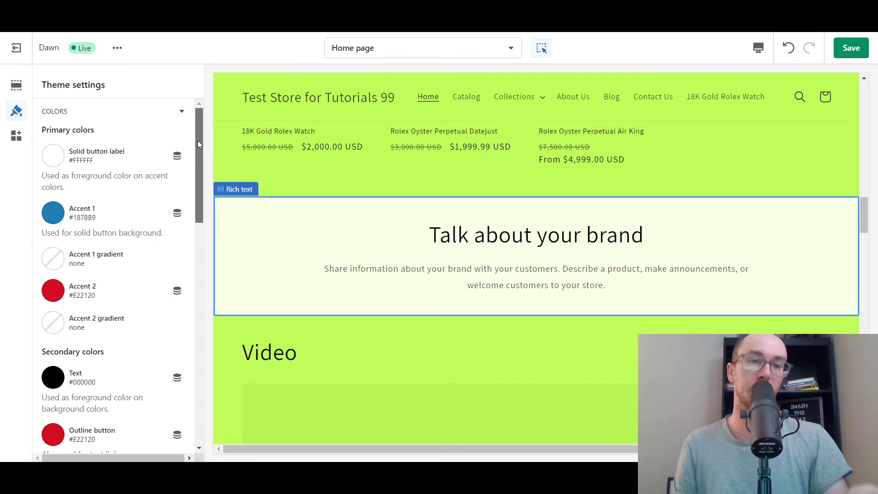
scroll(197, 141, down, 5)
scroll(198, 212, up, 1)
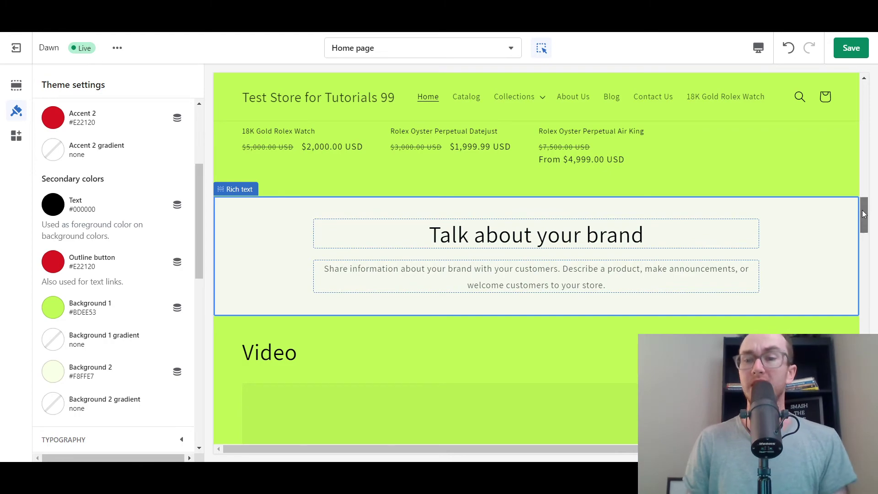
drag(864, 214, 863, 91)
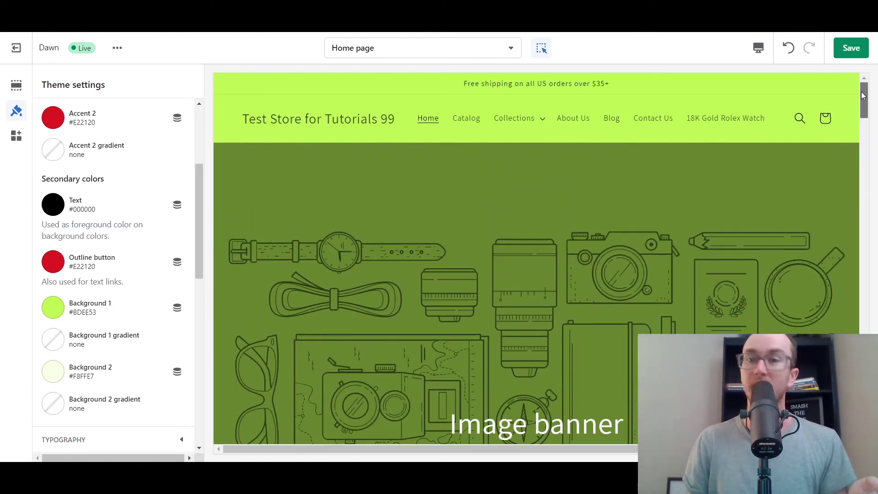
scroll(863, 98, down, 10)
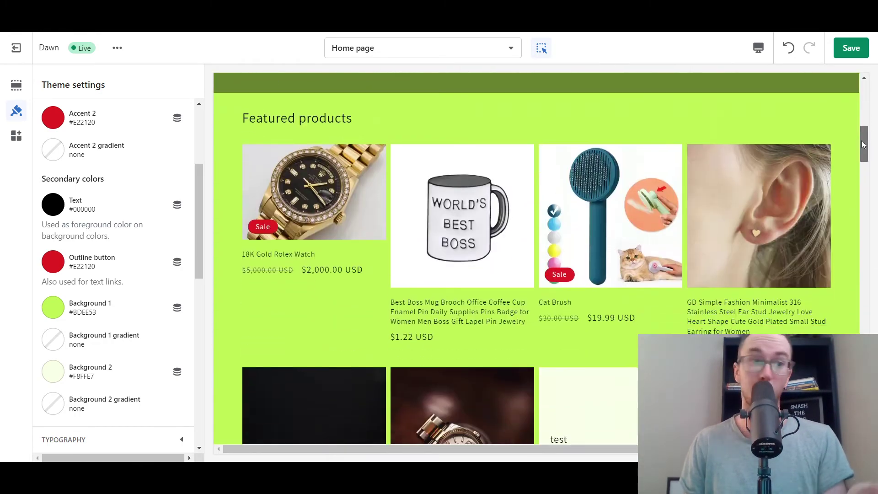
scroll(148, 290, up, 4)
scroll(148, 290, down, 6)
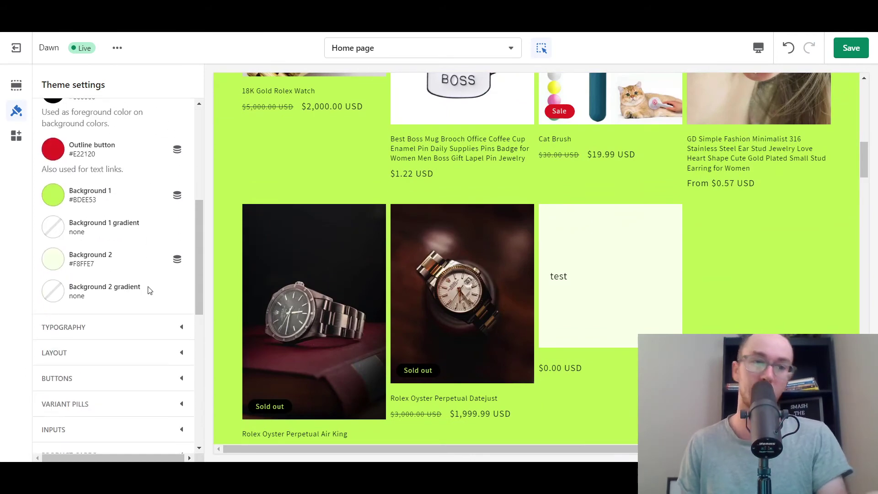
scroll(147, 291, up, 3)
scroll(149, 291, up, 1)
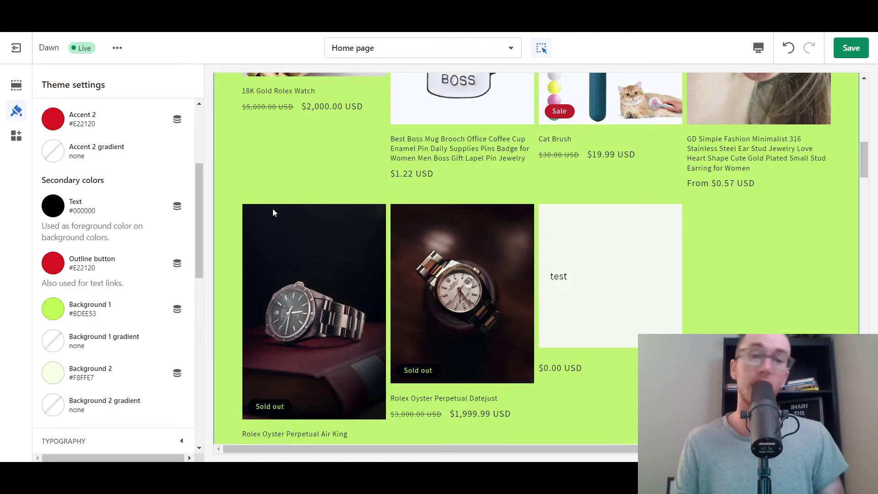
scroll(247, 229, up, 5)
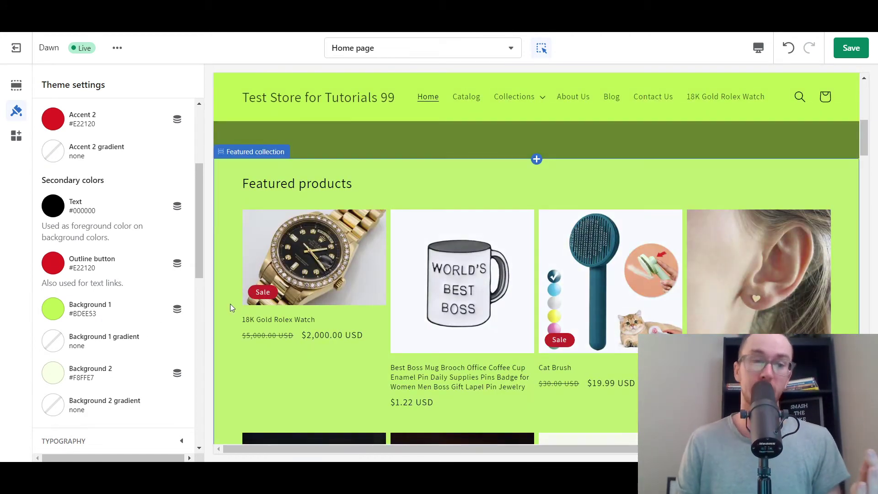
scroll(231, 307, down, 4)
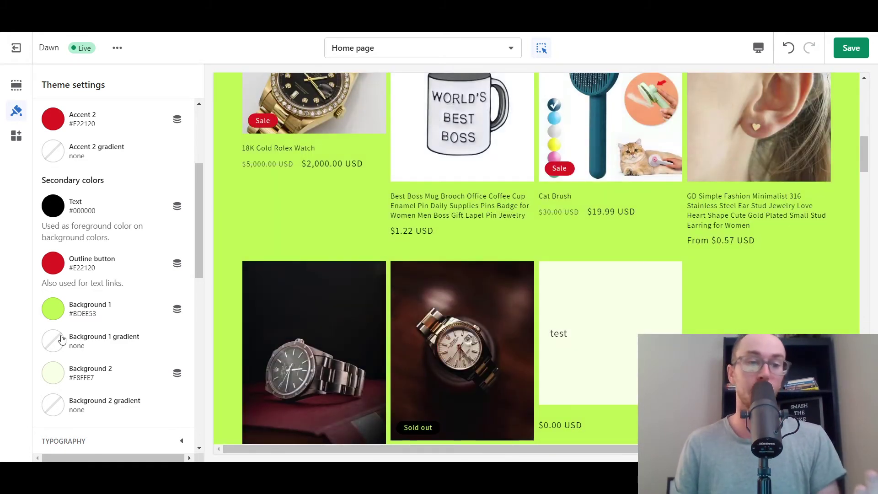
Apply the pink-to-aqua linear gradient preset to the Background 1 gradient, and look over its gradient options and the image banner.
click(62, 340)
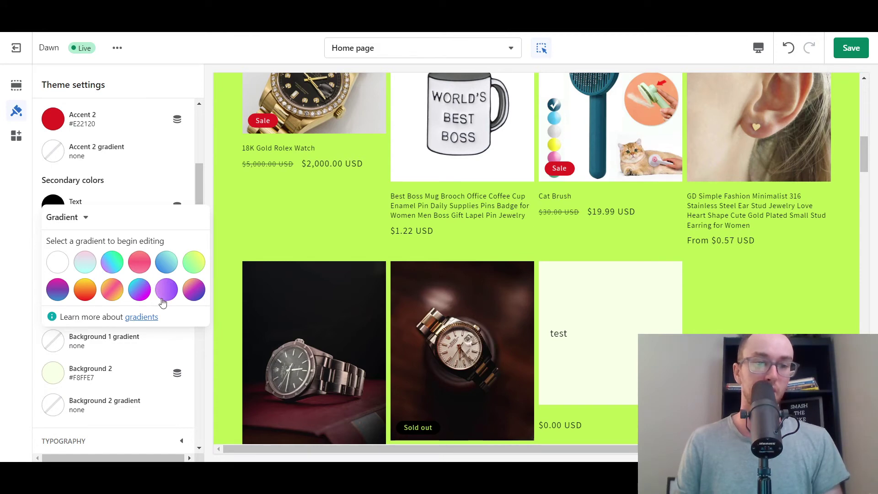
click(88, 267)
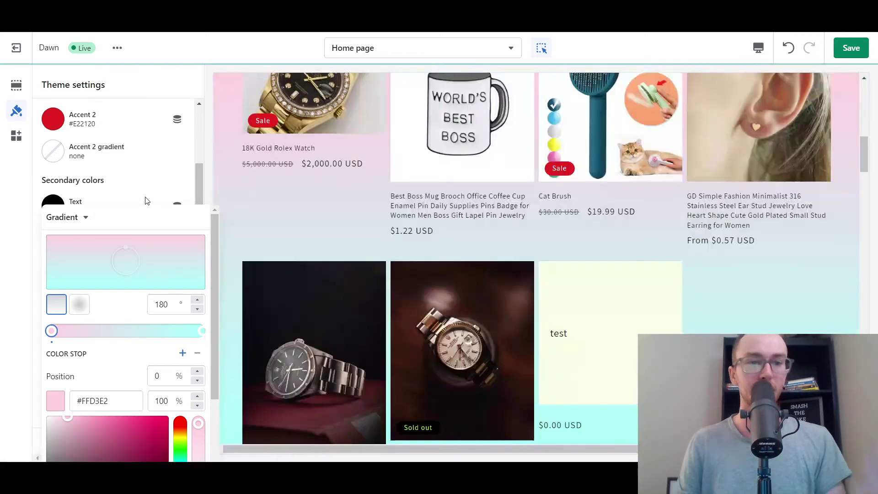
drag(868, 155, 859, 100)
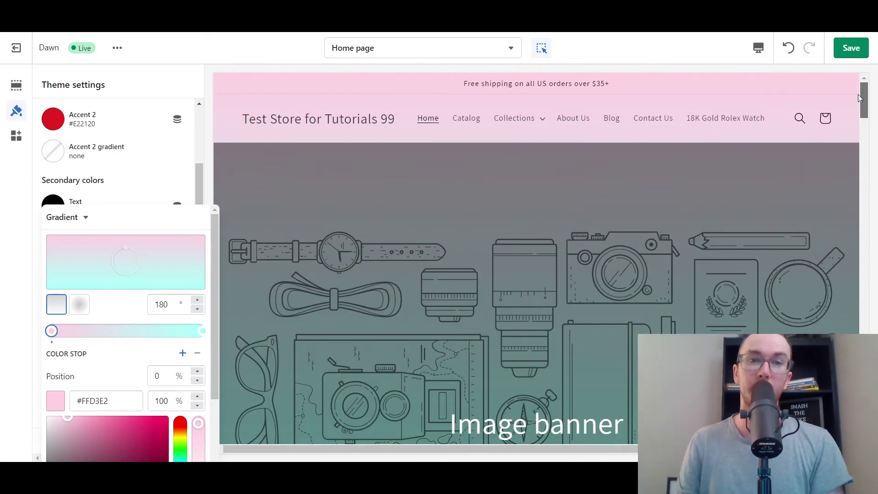
scroll(259, 343, down, 2)
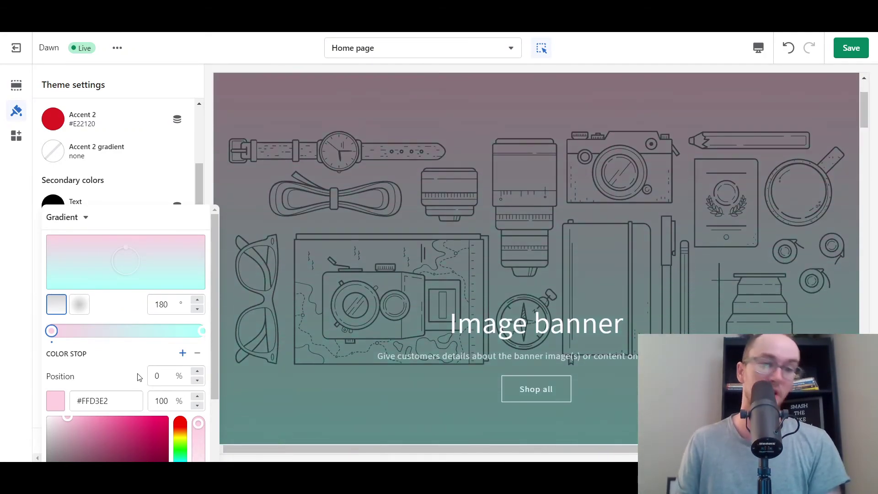
scroll(137, 371, down, 3)
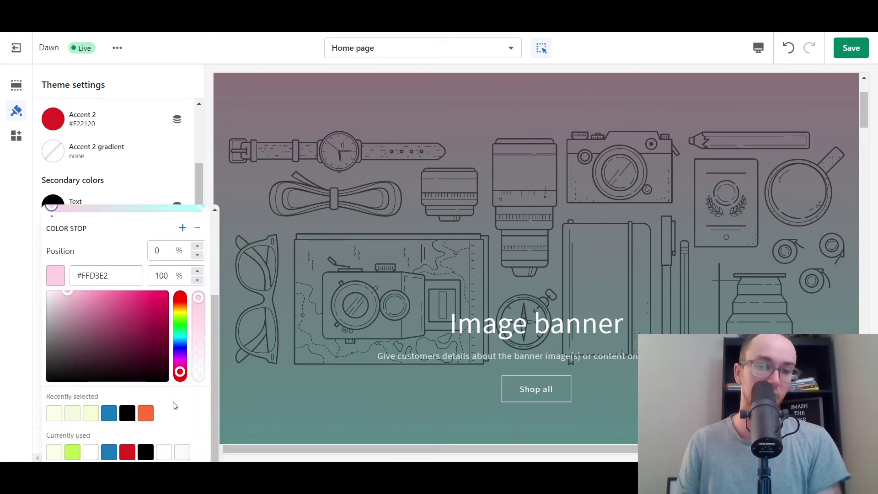
scroll(73, 311, up, 3)
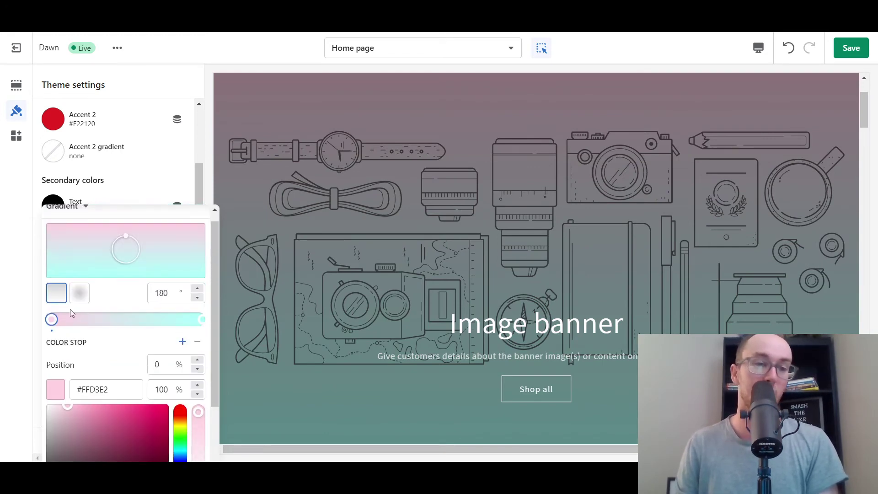
click(134, 194)
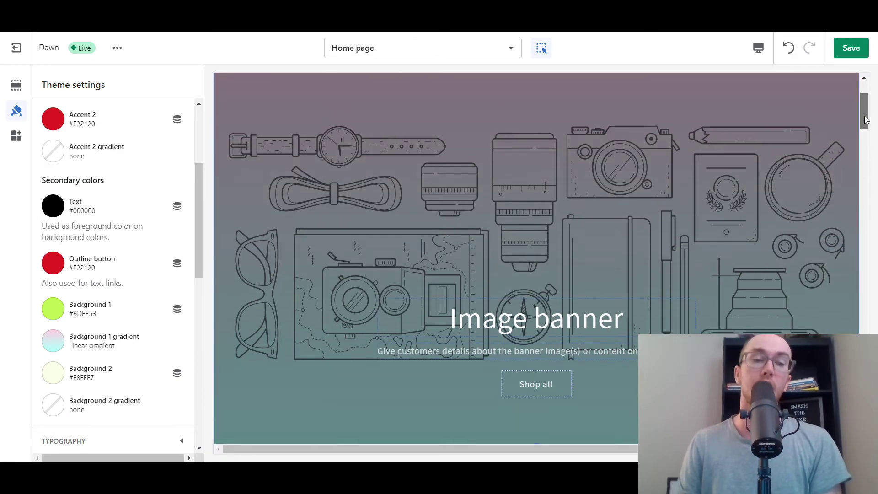
Examine how the Background 1 gradient looks across the home page sections, from the image banner to the footer.
scroll(864, 119, down, 1)
drag(865, 119, 868, 371)
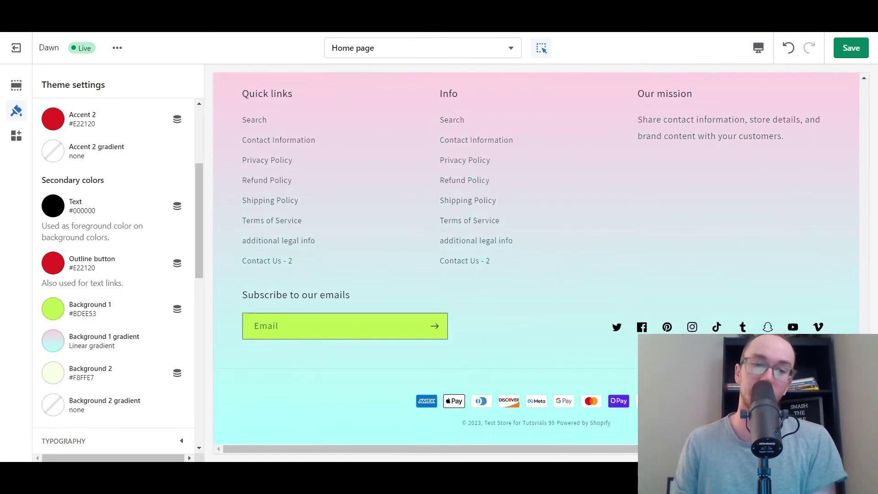
scroll(536, 258, up, 5)
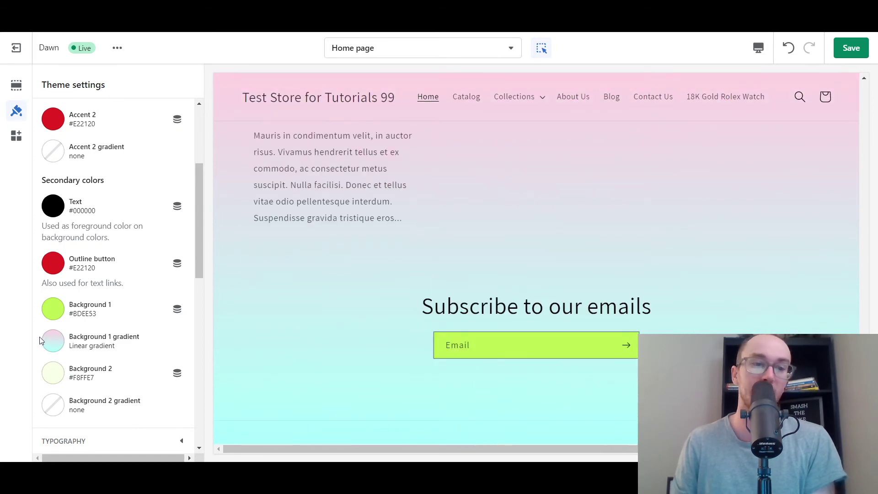
scroll(529, 335, up, 10)
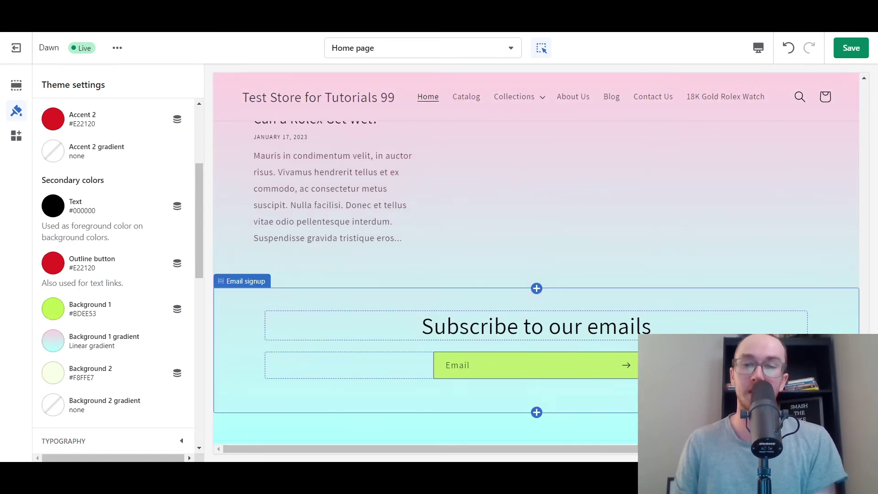
scroll(559, 412, up, 10)
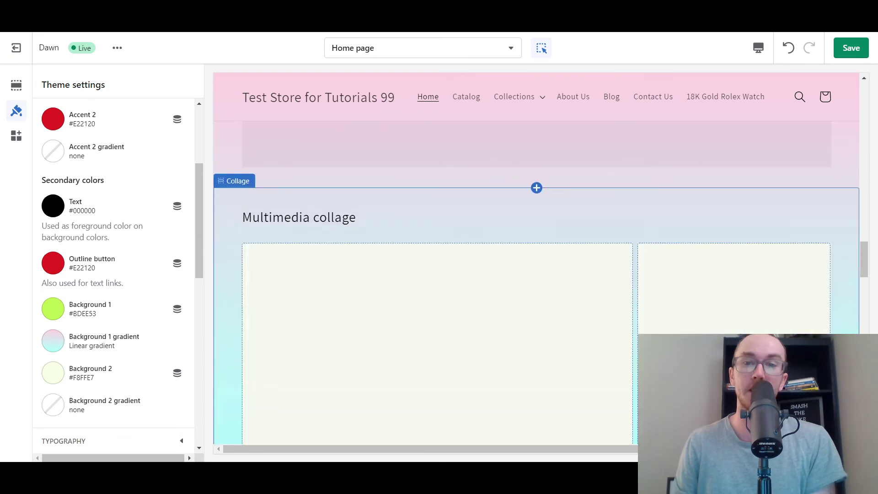
scroll(546, 382, up, 10)
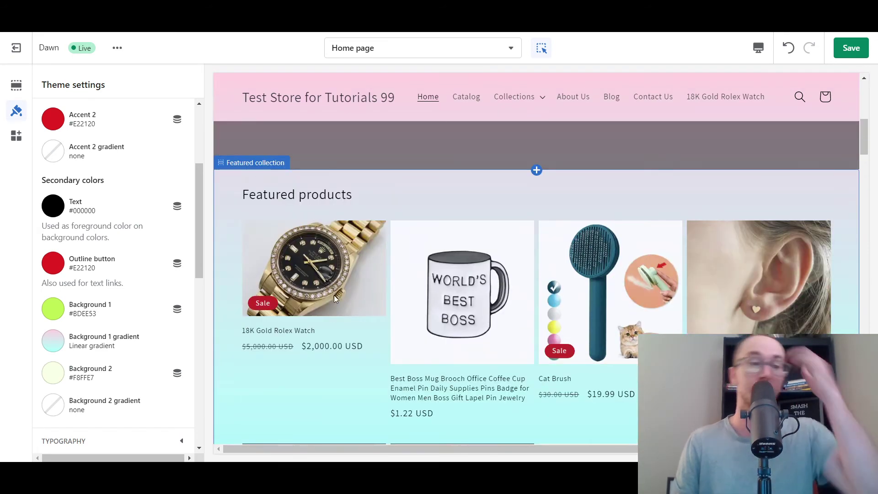
scroll(338, 295, down, 10)
scroll(338, 298, down, 15)
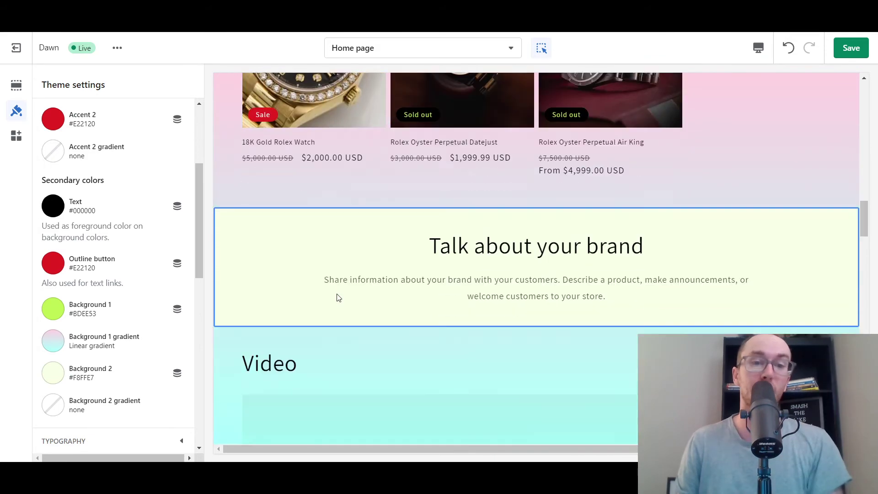
scroll(338, 298, down, 12)
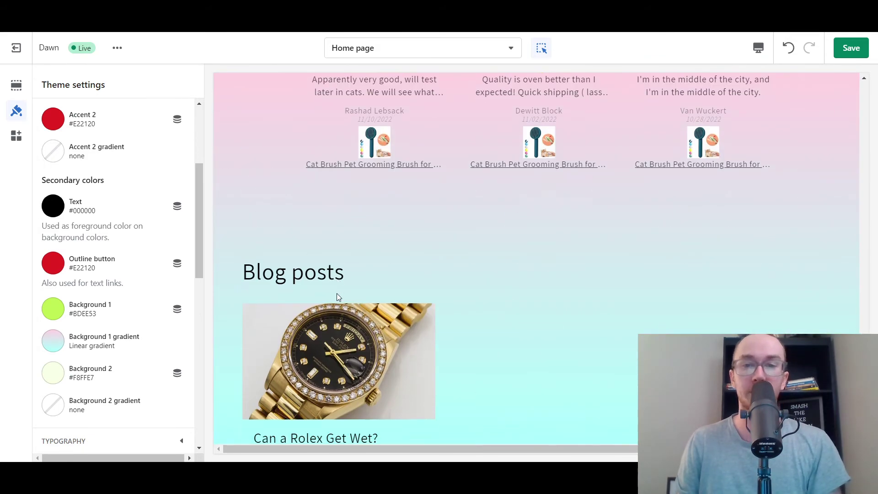
Set the Background 1 color to white #FFFFFF, and check the footer's email field and the rest of the home page.
click(53, 314)
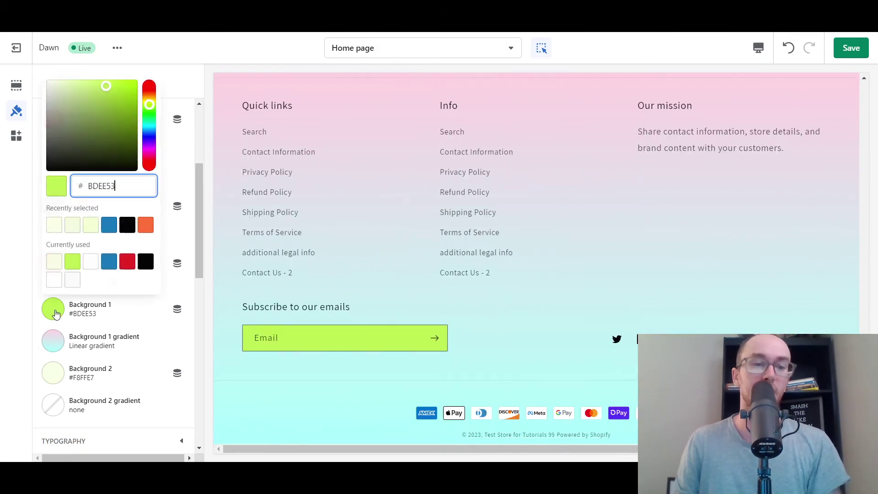
click(96, 265)
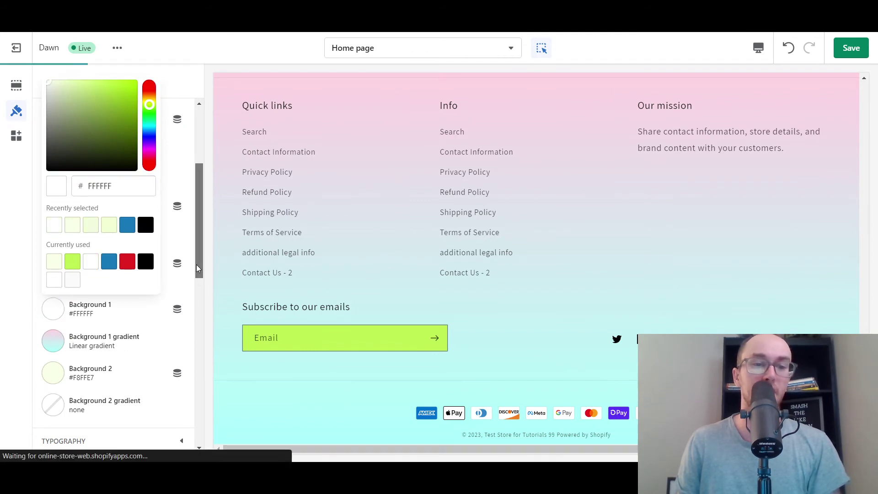
drag(196, 264, 197, 270)
click(192, 273)
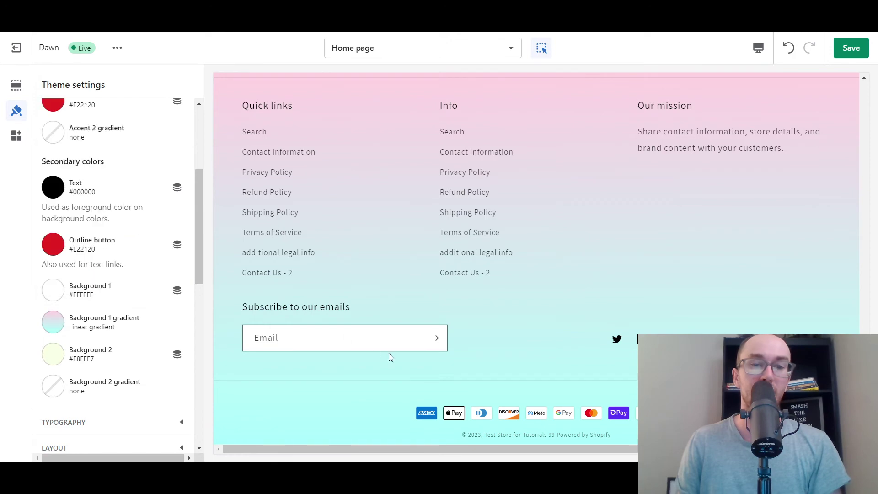
scroll(478, 324, up, 10)
scroll(478, 322, up, 15)
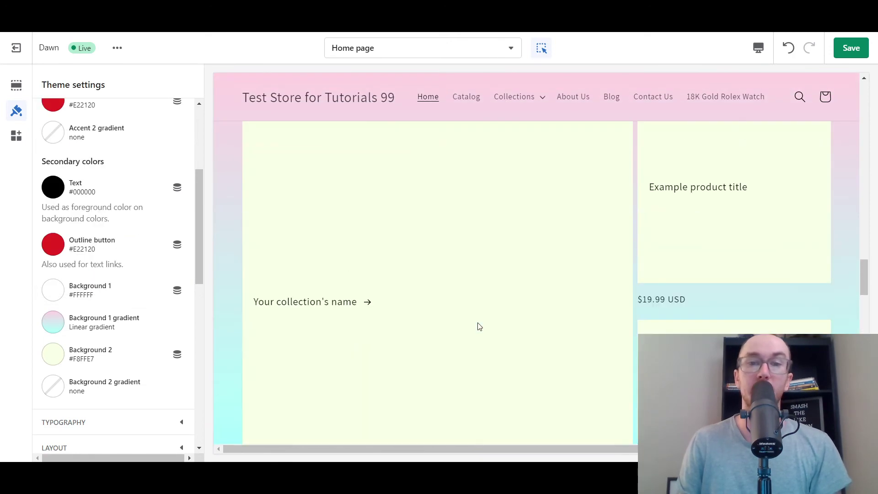
scroll(478, 322, up, 15)
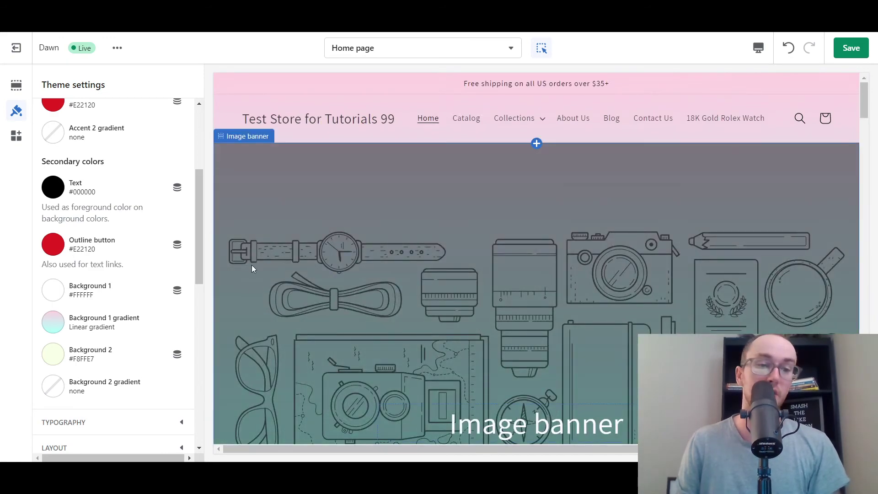
Apply the green-to-blue linear gradient preset to the Background 2 gradient, and check it on the multimedia collage.
scroll(292, 314, down, 10)
scroll(270, 317, down, 5)
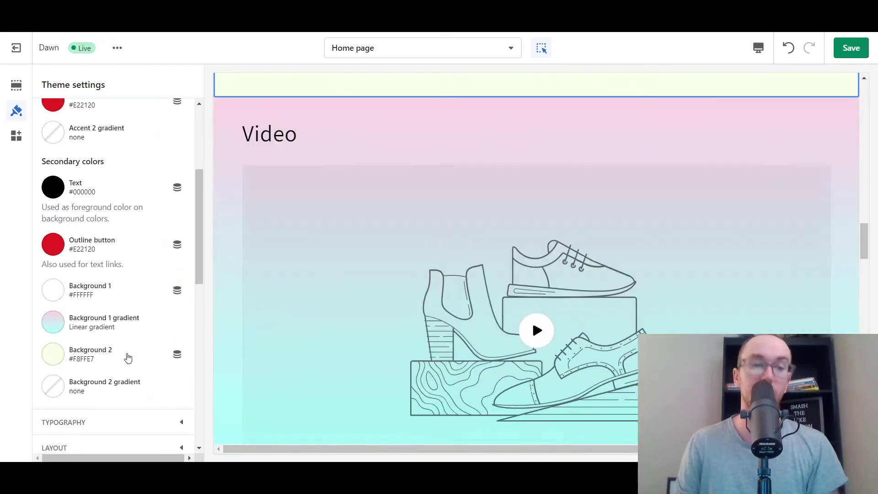
scroll(48, 380, down, 2)
click(50, 337)
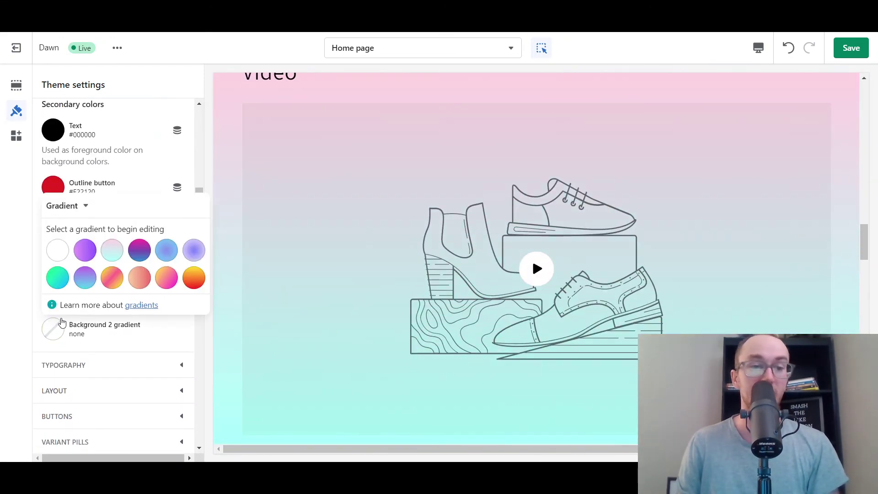
click(59, 277)
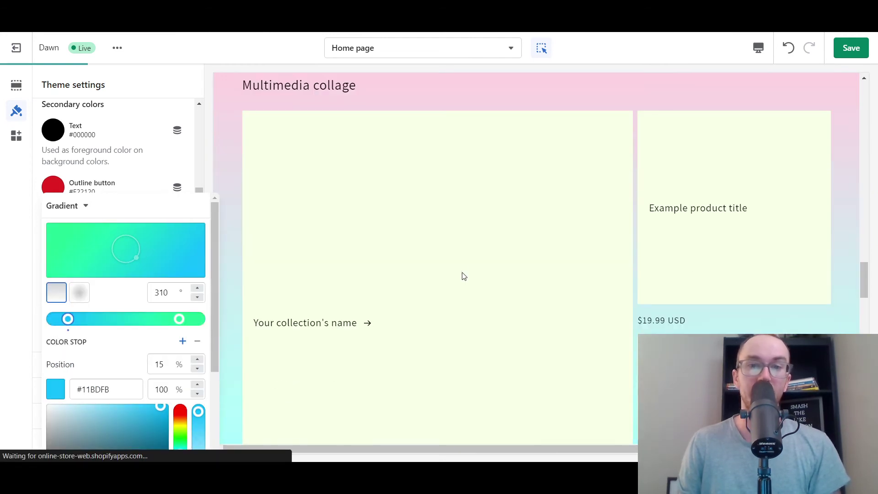
scroll(569, 239, up, 4)
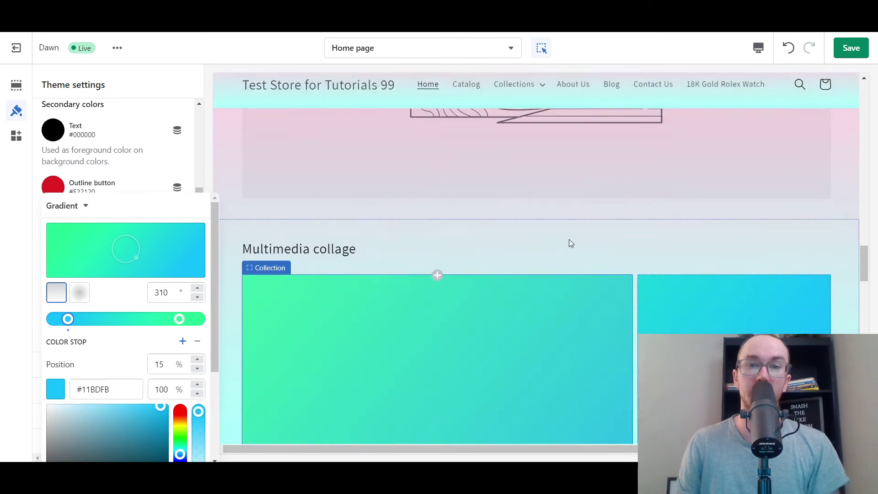
Examine how the Background 2 gradient looks on the multimedia collage and the "Talk about your brand" section, closing its gradient options.
drag(864, 254, 863, 286)
scroll(389, 295, up, 4)
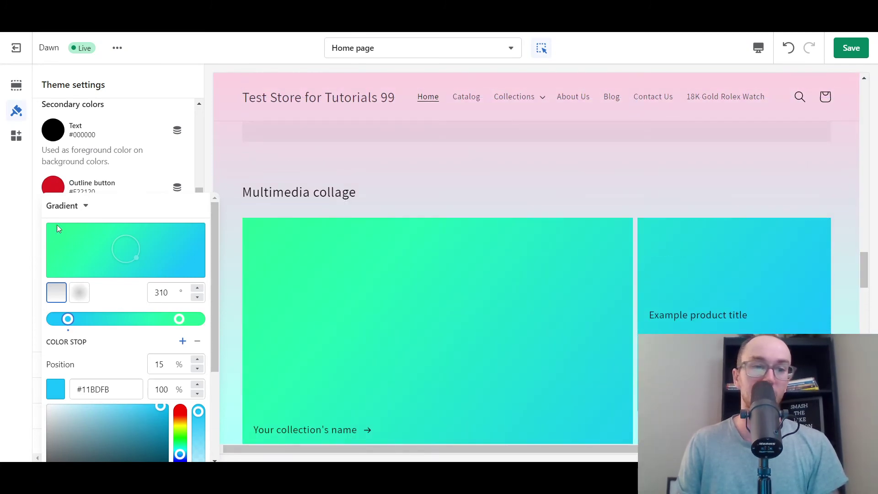
click(138, 171)
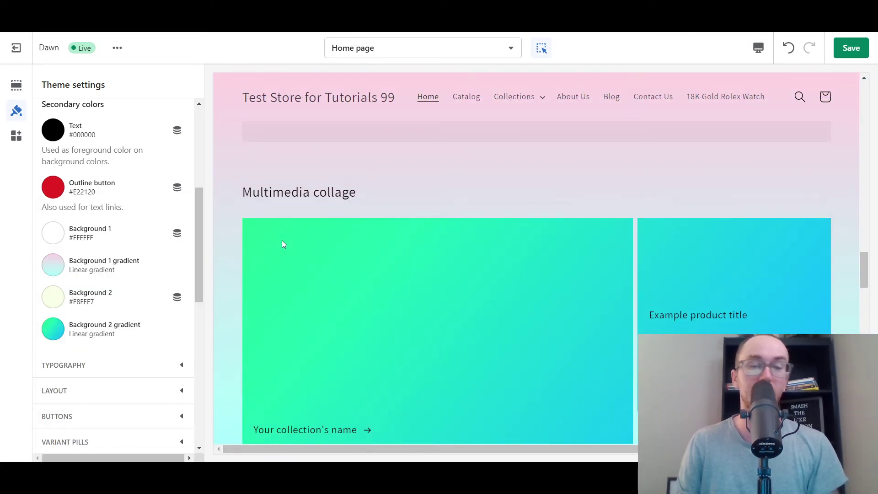
scroll(281, 244, up, 10)
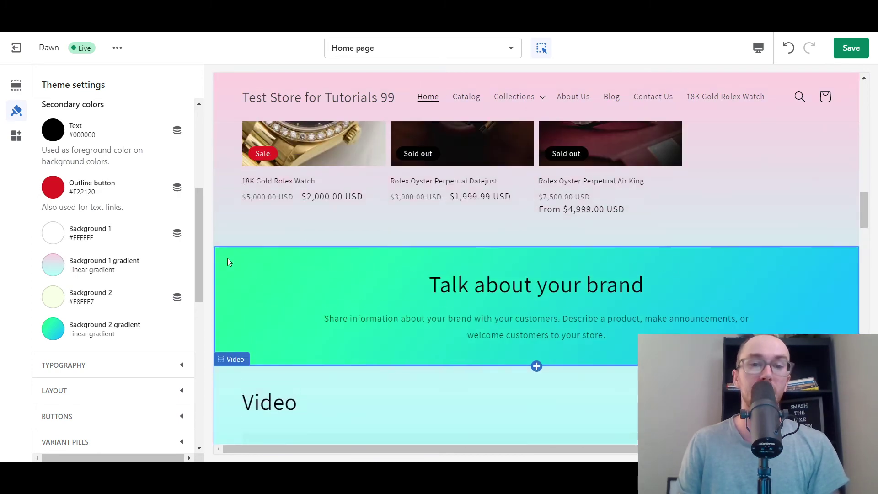
Look over the color scheme options of the "Talk about your brand" rich text section, and review the gradients on the product sections above it.
click(269, 347)
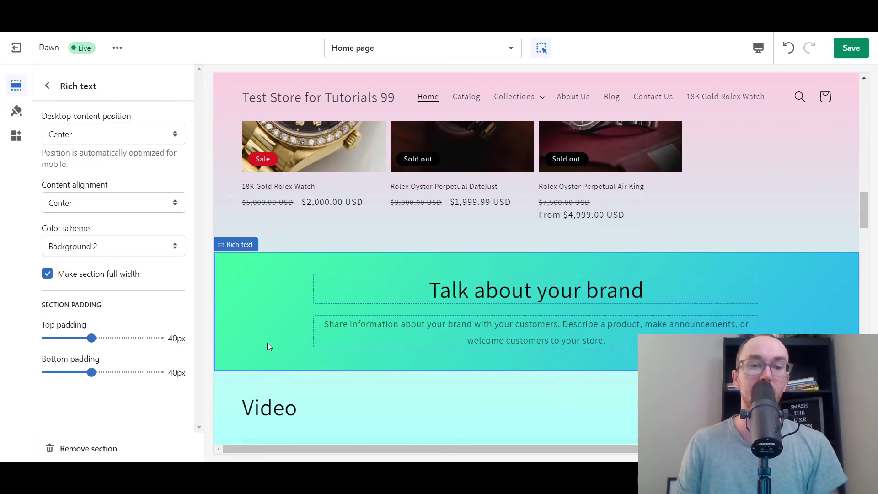
click(128, 249)
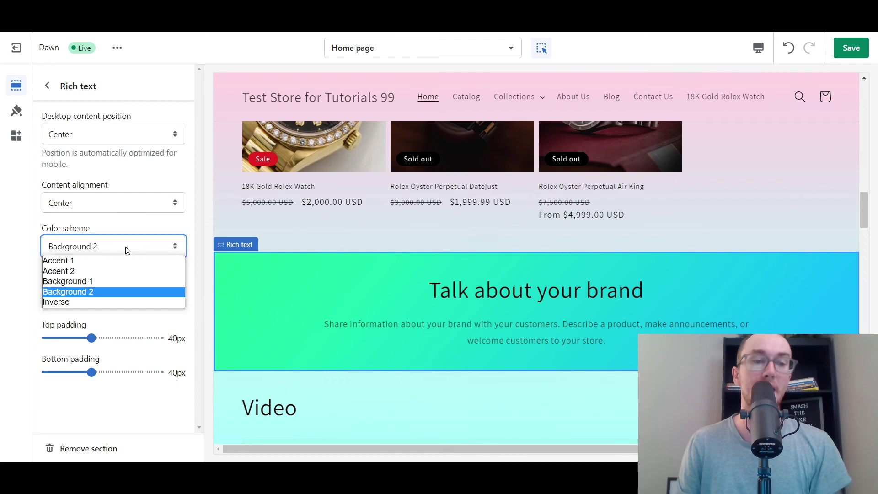
click(143, 230)
scroll(261, 271, down, 1)
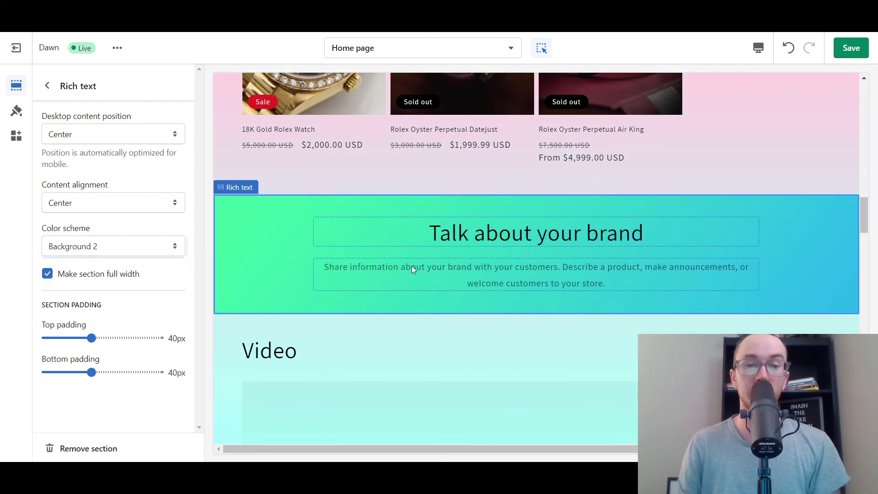
drag(867, 226, 865, 181)
drag(862, 105, 871, 173)
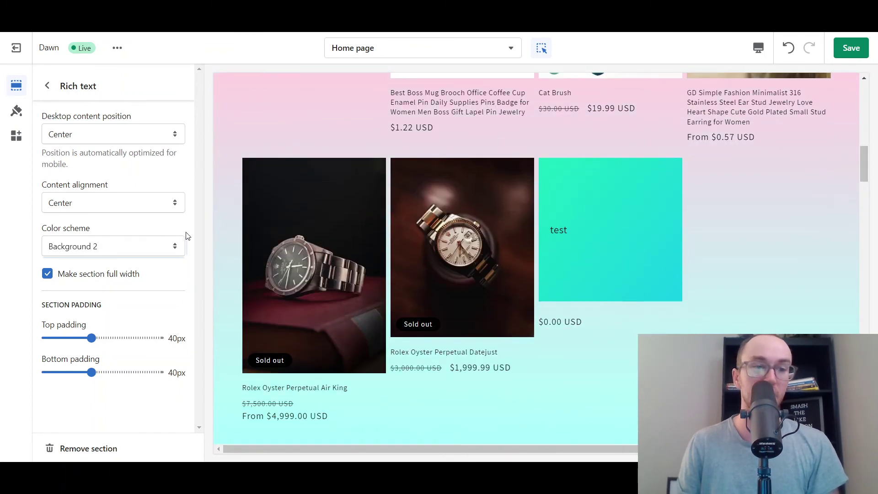
click(133, 244)
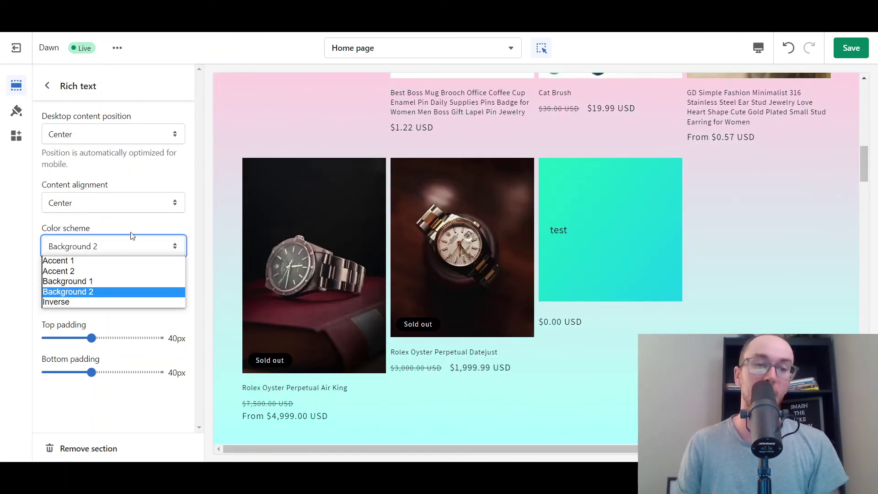
click(155, 229)
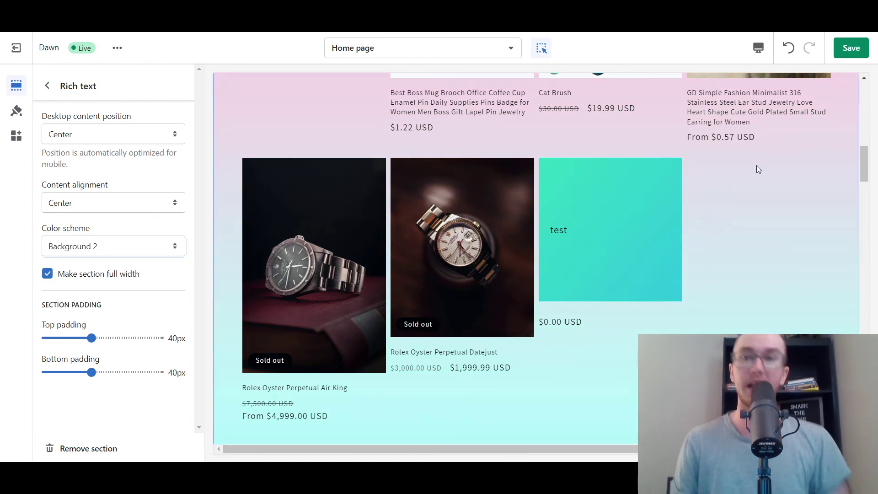
scroll(683, 229, down, 6)
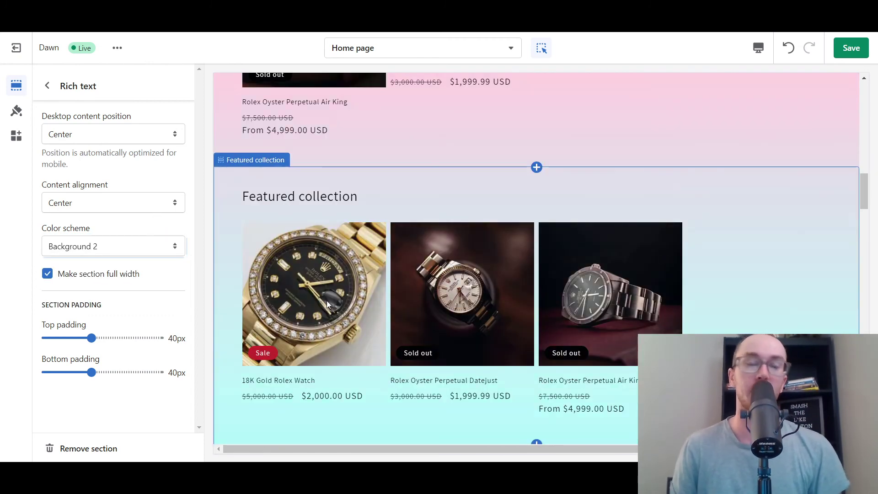
Remove the Background 2 gradient in the theme's color settings.
click(25, 113)
scroll(160, 324, down, 6)
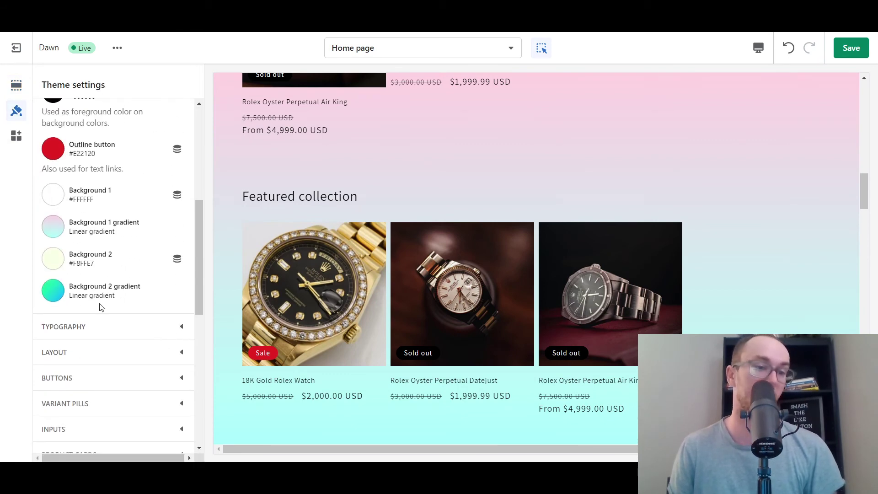
click(52, 291)
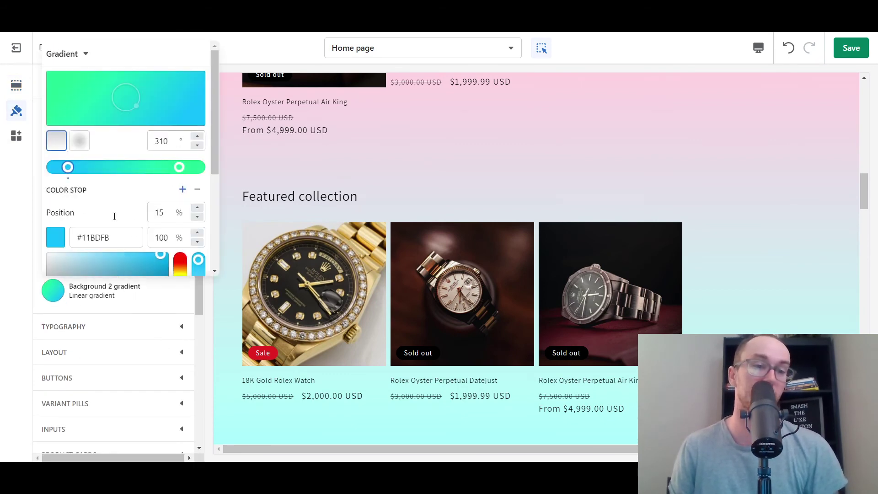
scroll(114, 206, down, 5)
click(57, 262)
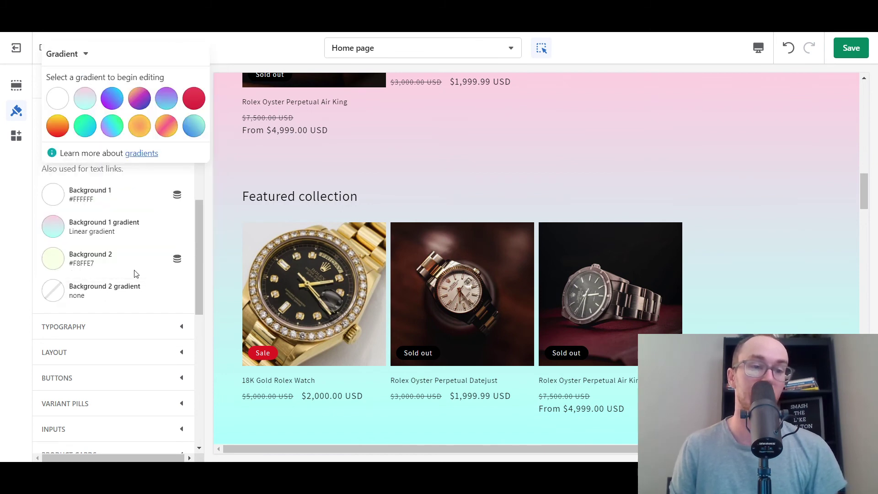
Remove the Background 1 gradient from the theme's secondary colors.
click(60, 229)
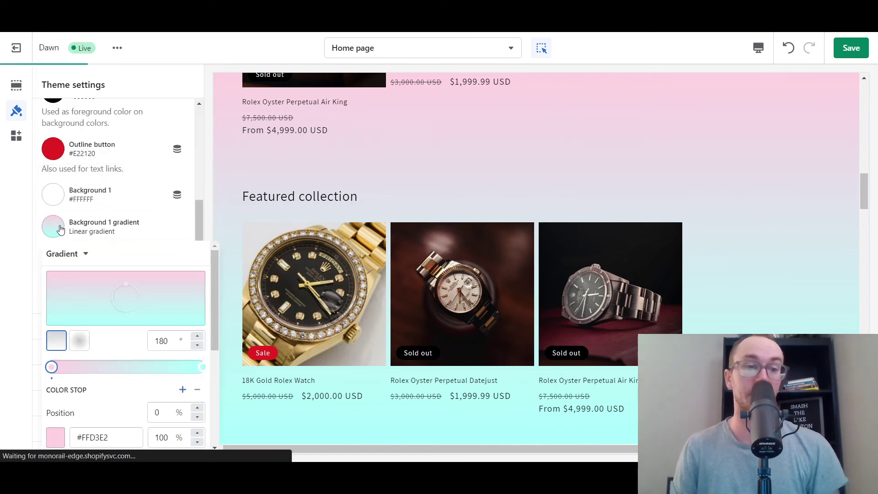
scroll(92, 387, down, 5)
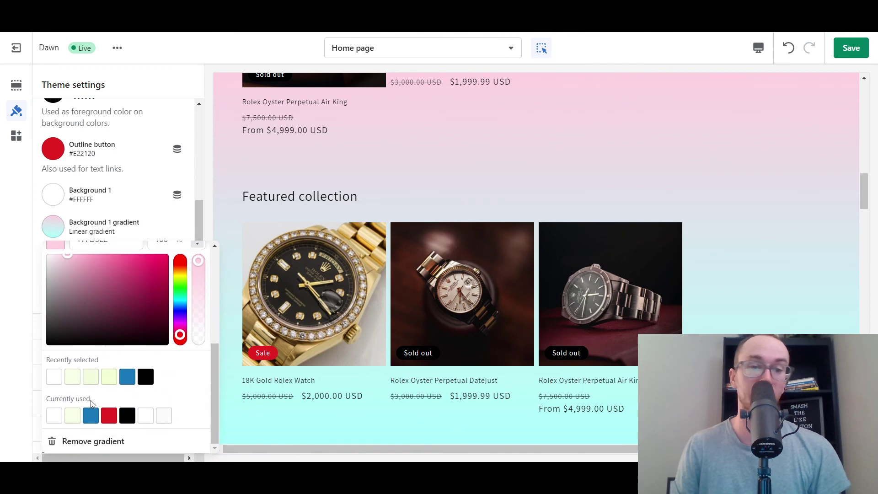
click(69, 441)
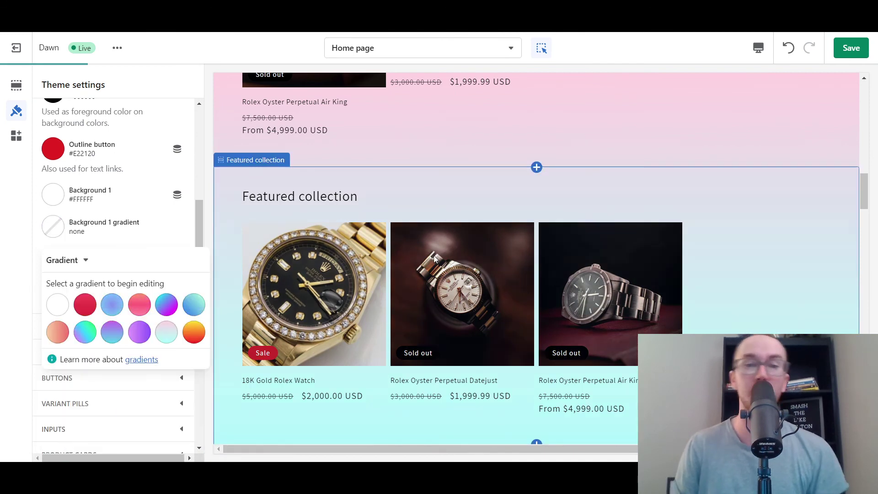
Set the Background 1 color to lime green #C7FF46, and check it on the home page's image banner and product grid.
scroll(195, 221, up, 1)
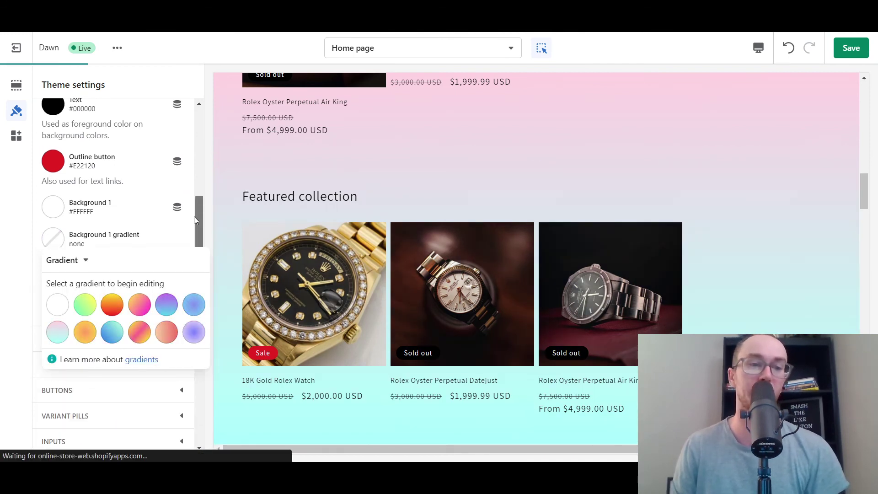
click(53, 207)
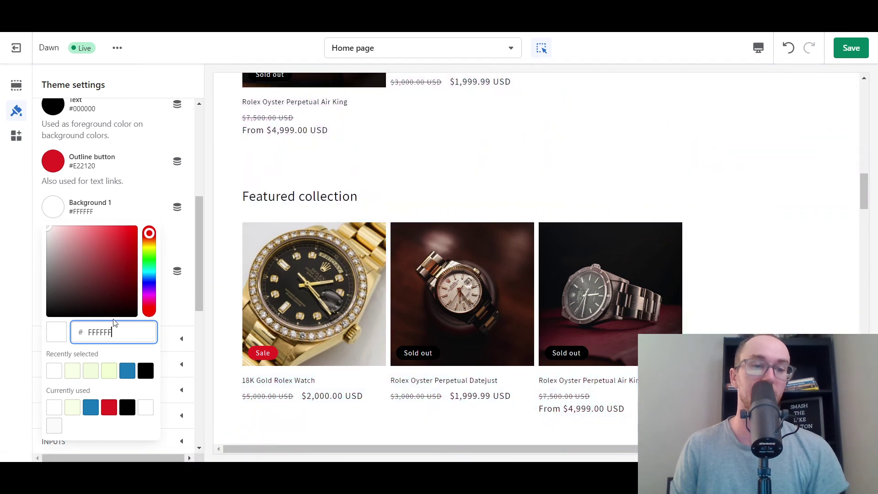
click(109, 376)
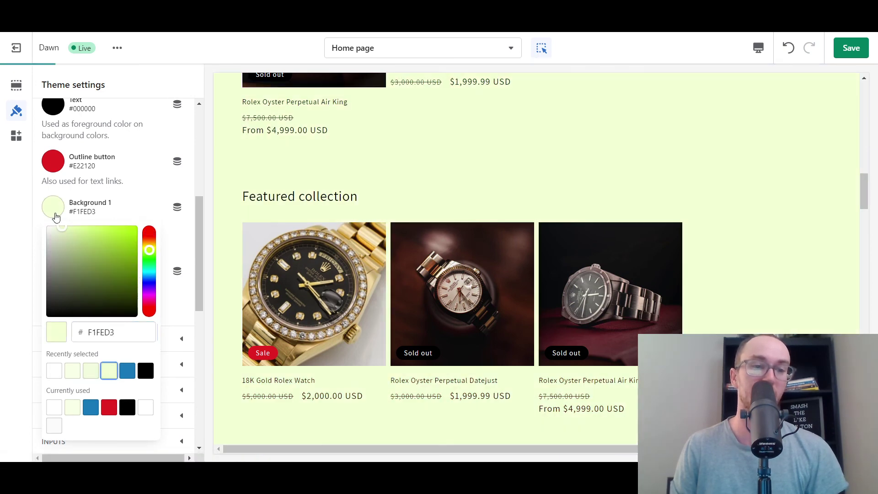
click(103, 223)
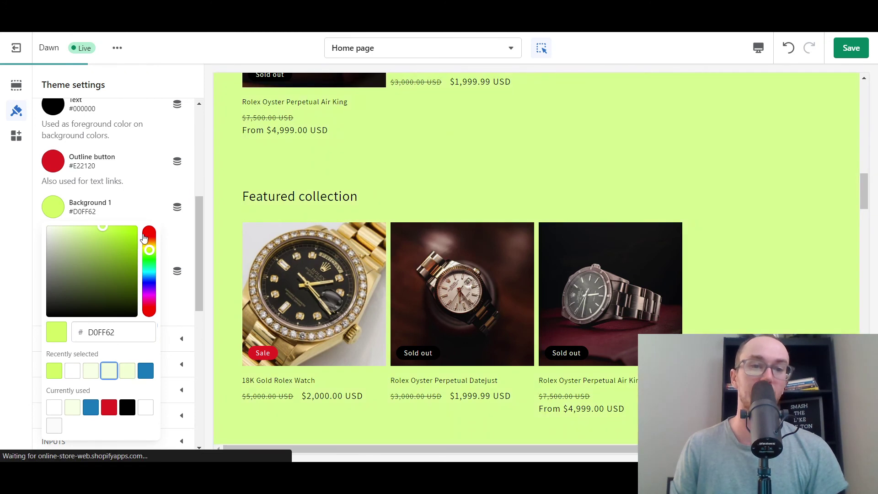
click(112, 227)
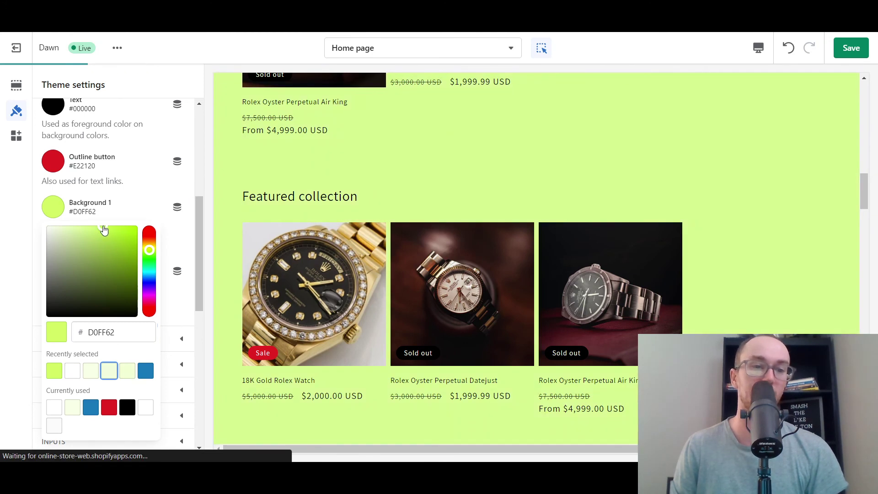
click(193, 184)
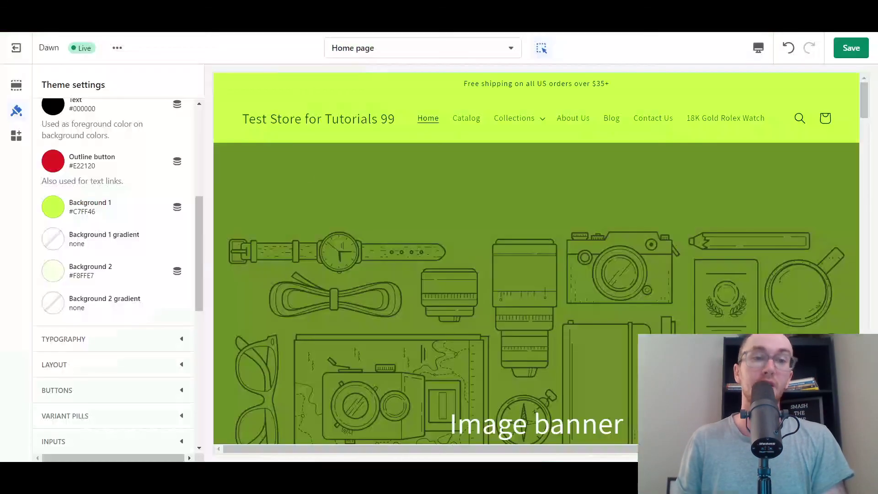
scroll(314, 261, down, 10)
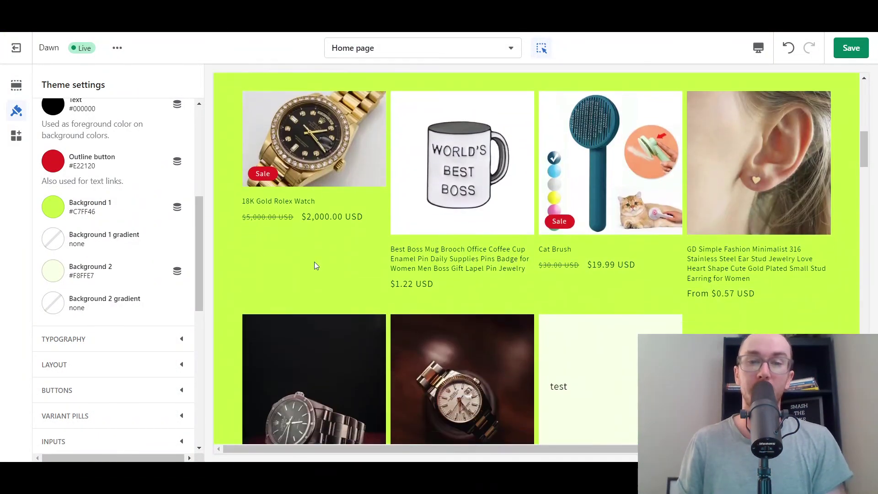